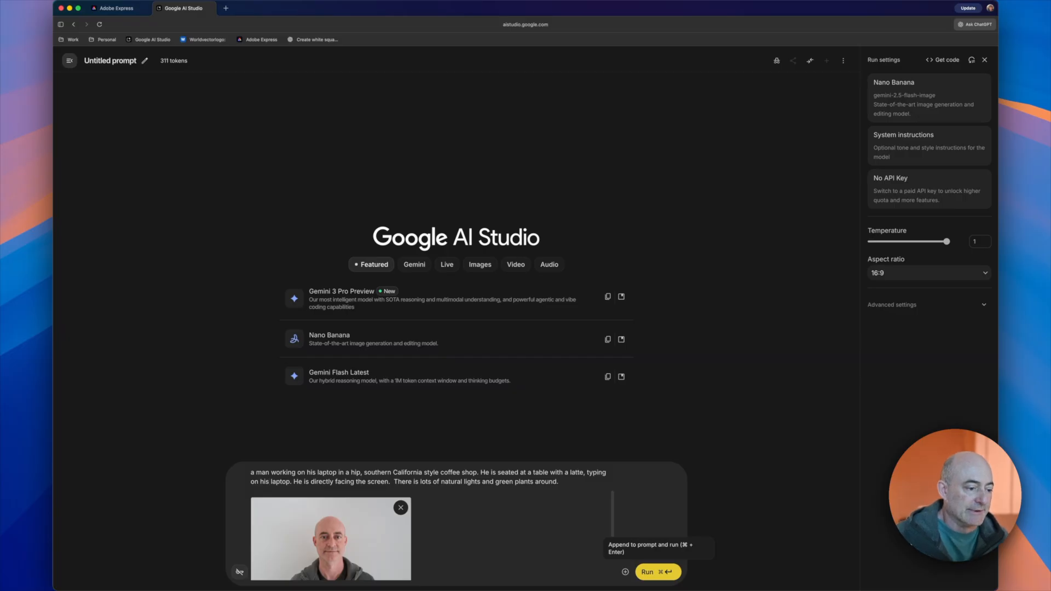
Generate the coffee shop image from the prepared prompt, and refine it with the prompt "make the man directly facing the camera"
click(651, 572)
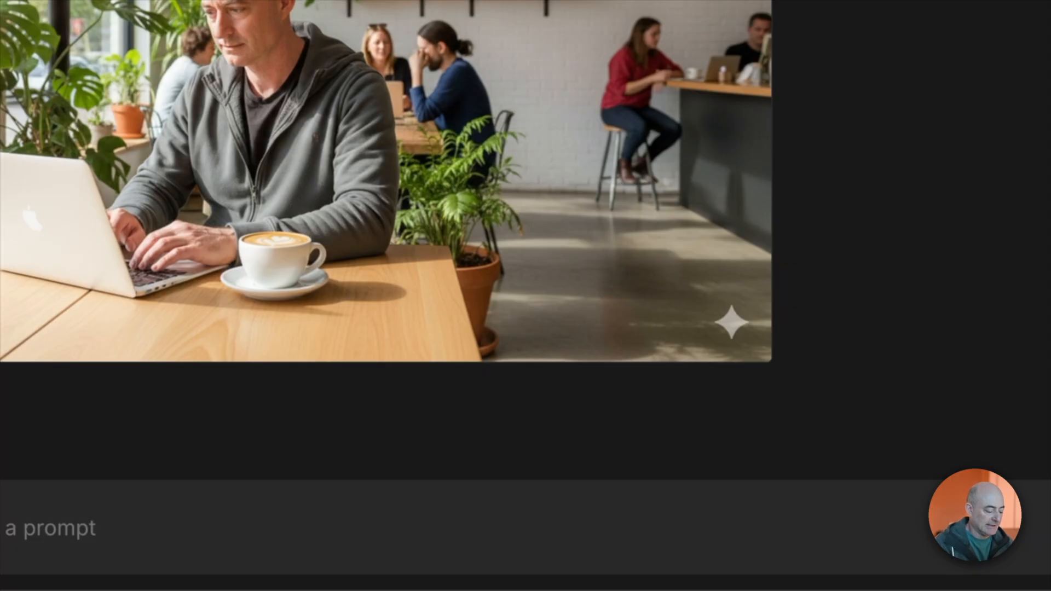
text(can )
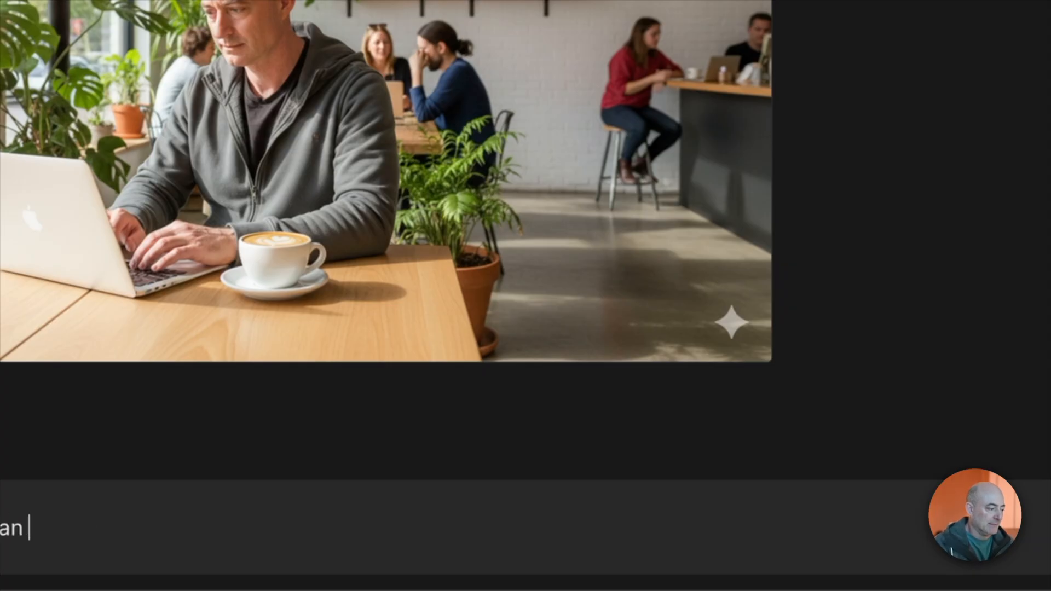
text(directly facing the c)
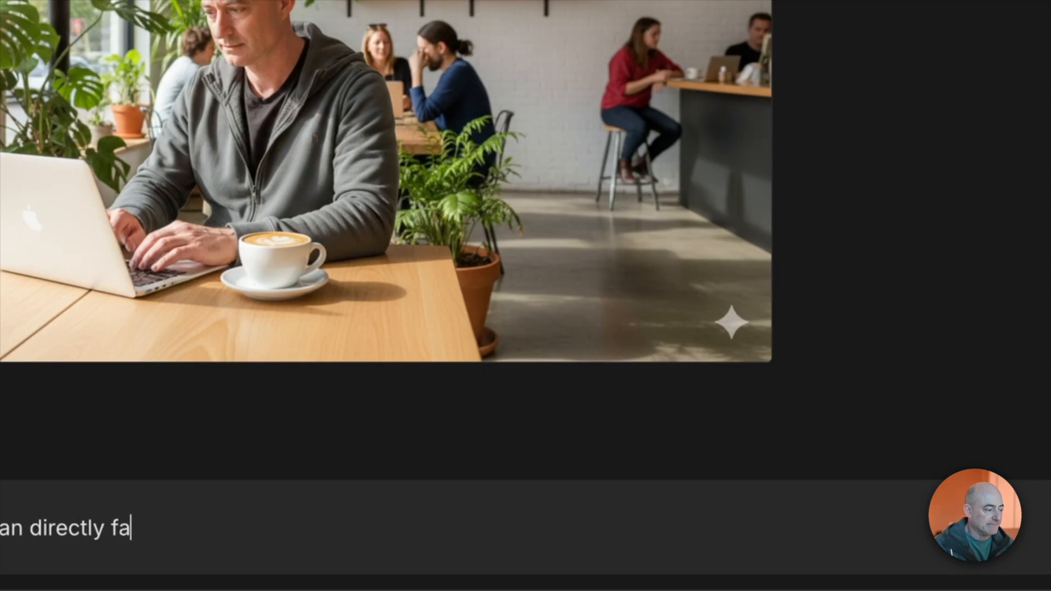
text(amera)
key(Return)
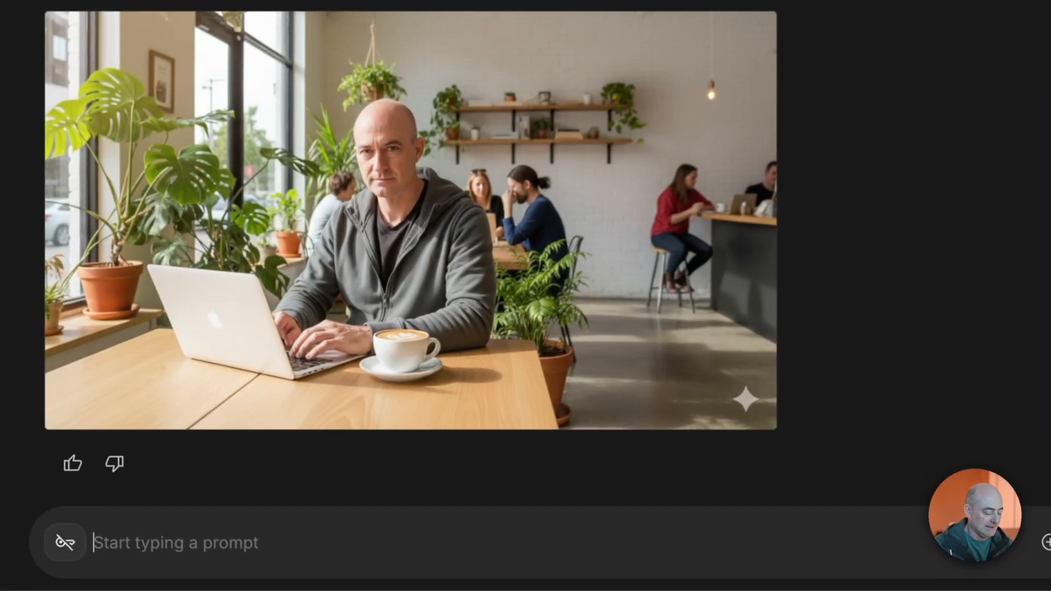
Run the follow-up prompt "make him smiling. change the color of the hoodie to red" on the generated image
text(make hi)
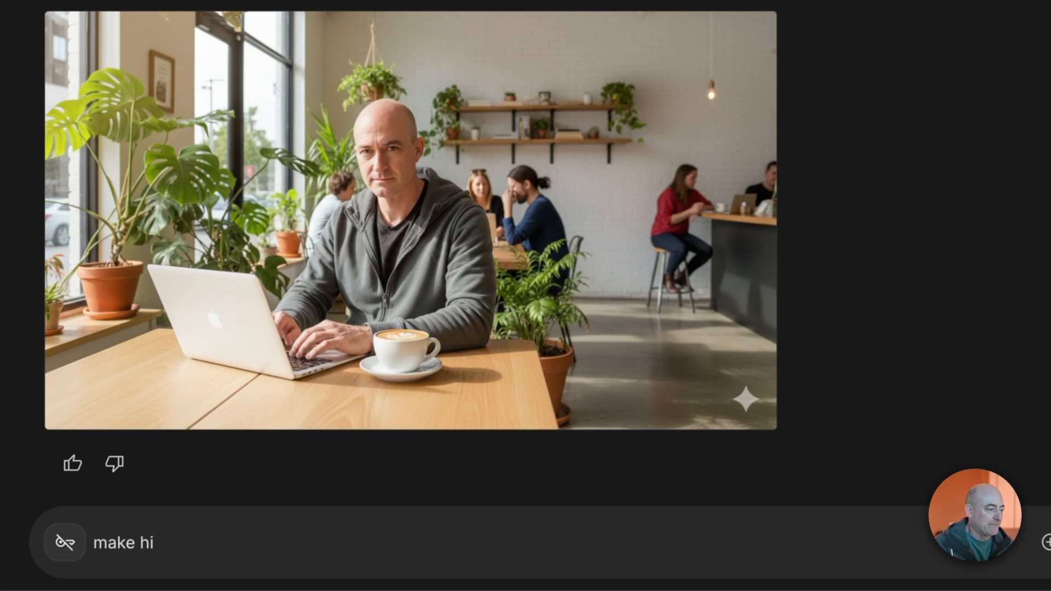
text(m smiling,)
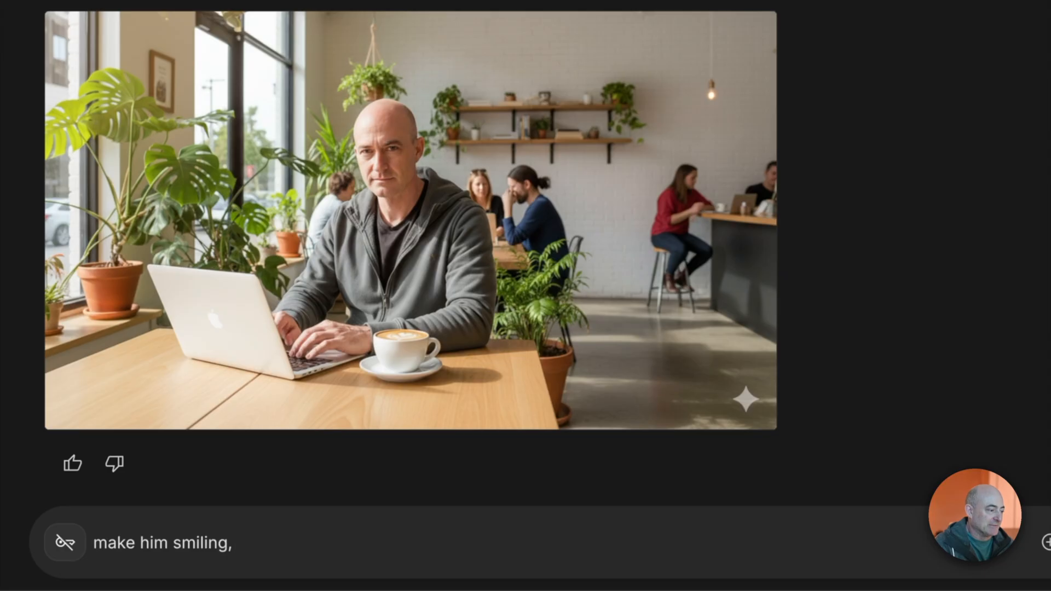
key(BackSpace)
text(. change the color of the hoodie to)
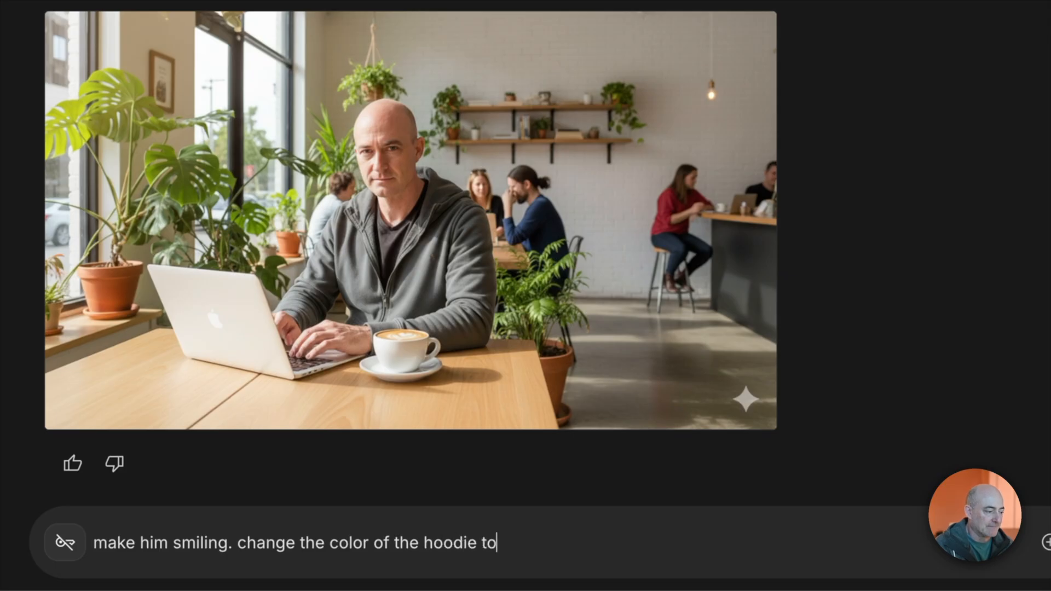
text( red)
key(Return)
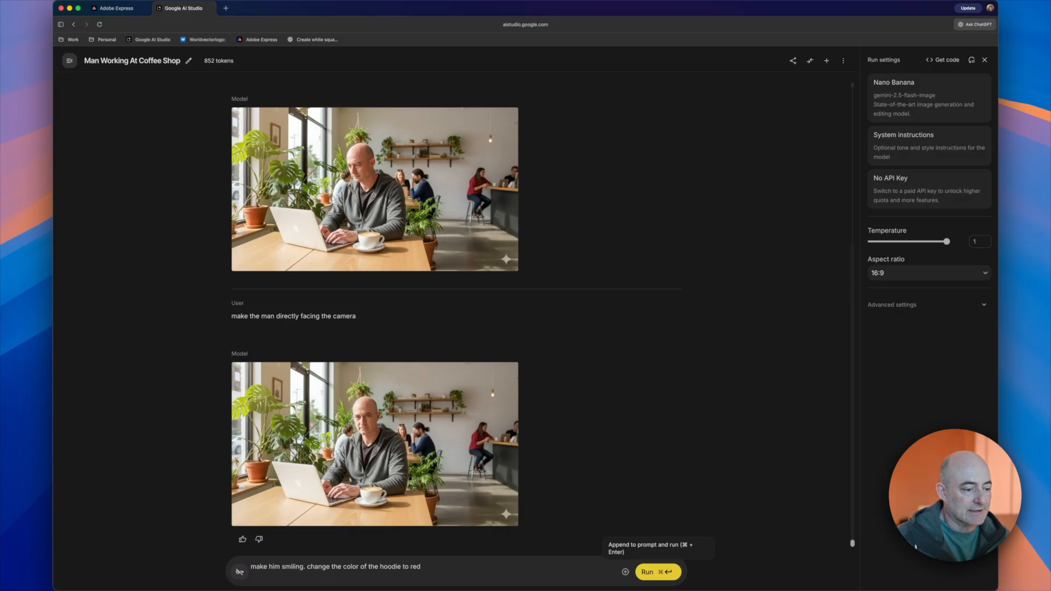
click(651, 572)
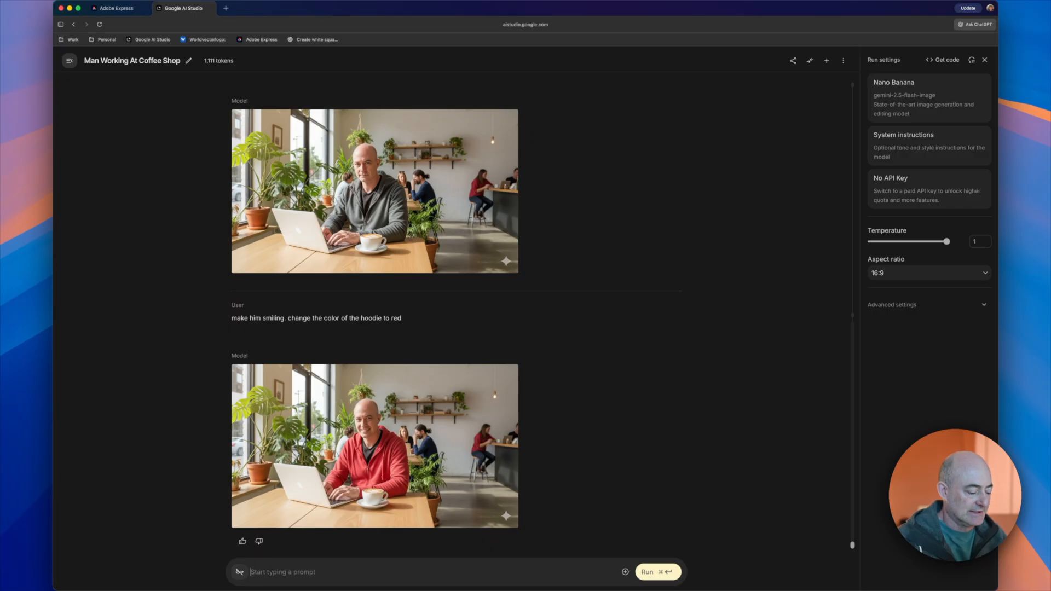
Run the follow-up prompt "remove the people in the background and make the lighting a little more dark"
text(remove the )
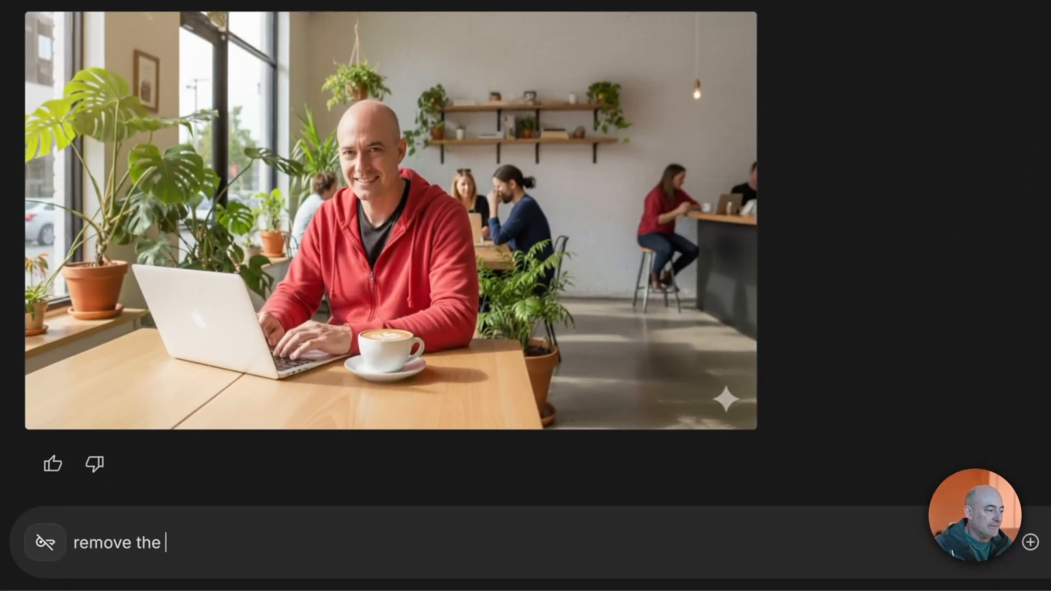
text(pero)
key(BackSpace)
key(BackSpace)
text(o)
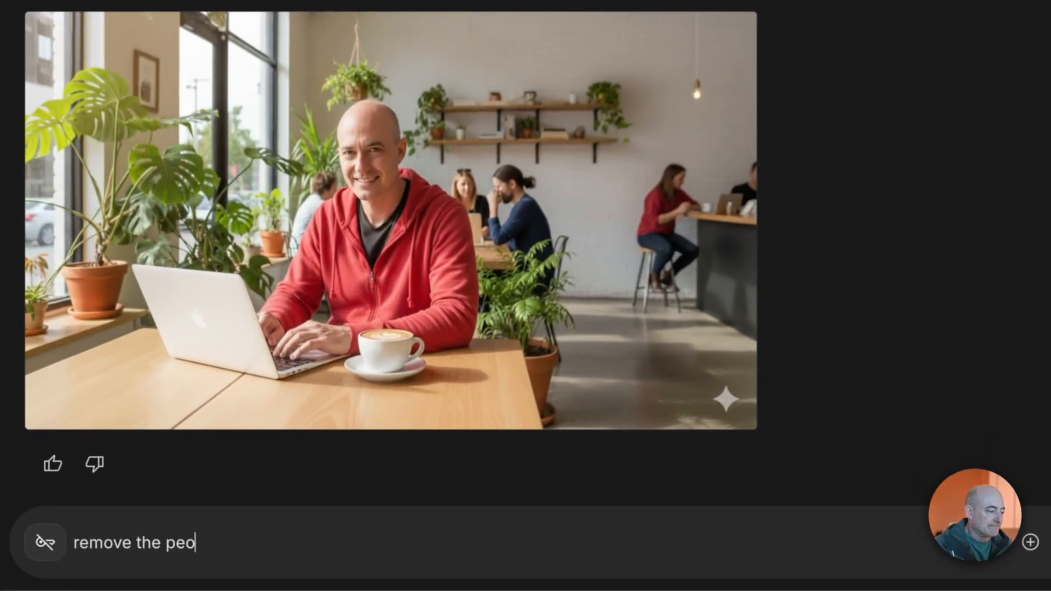
text(ple in the backgro)
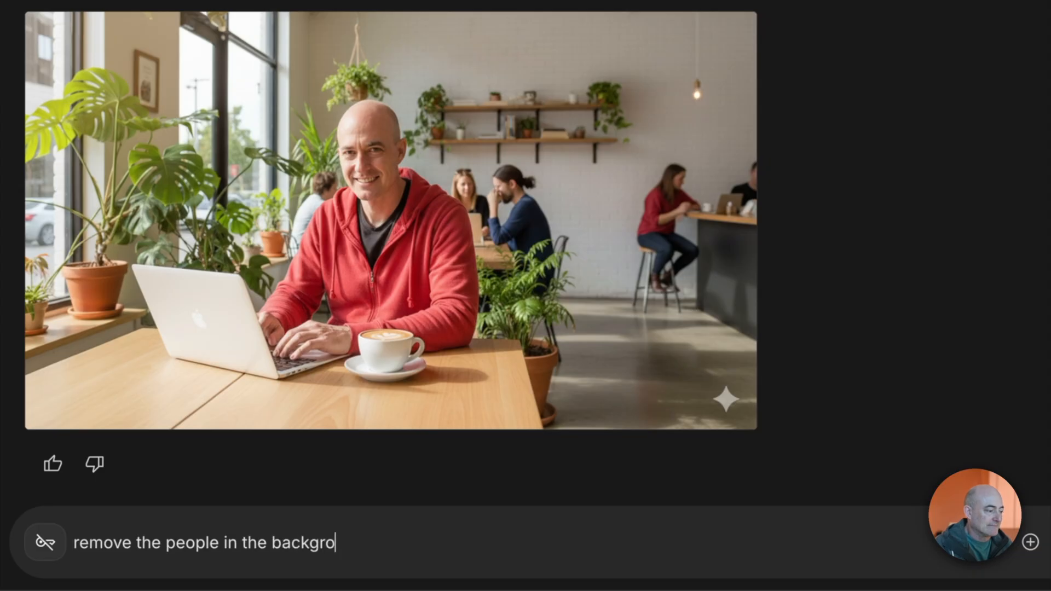
text(und and ma)
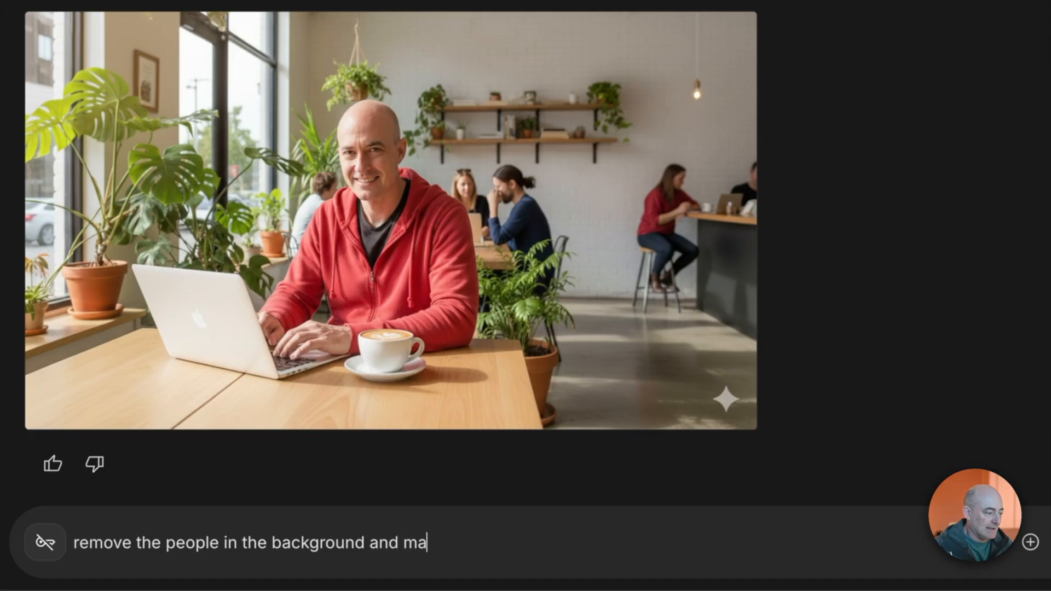
text(ke the lighting at)
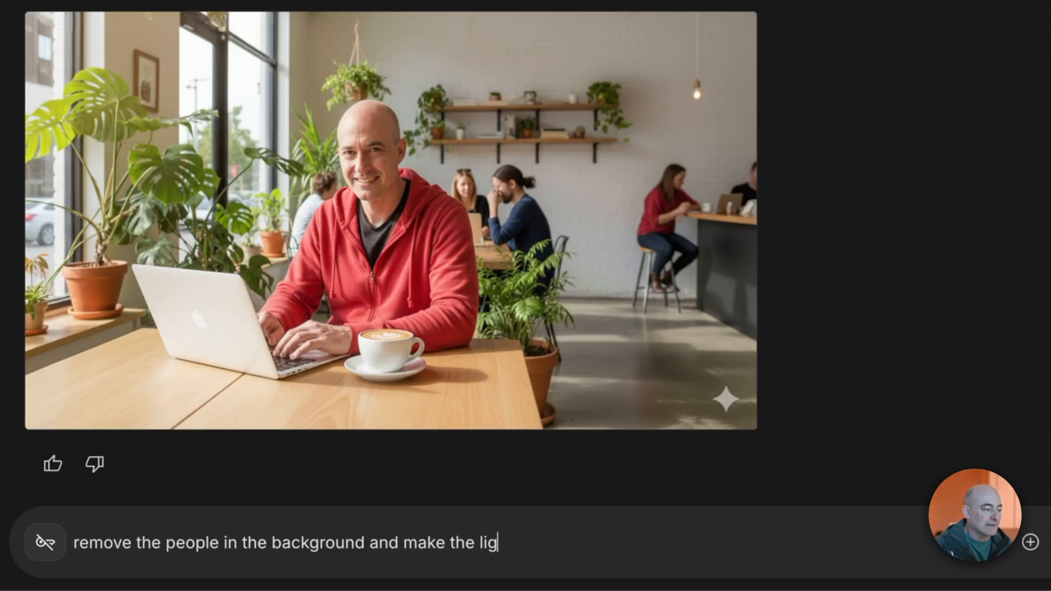
key(BackSpace)
key(BackSpace)
text(lig)
key(BackSpace)
text(tt)
key(BackSpace)
key(BackSpace)
key(BackSpace)
text(ittle )
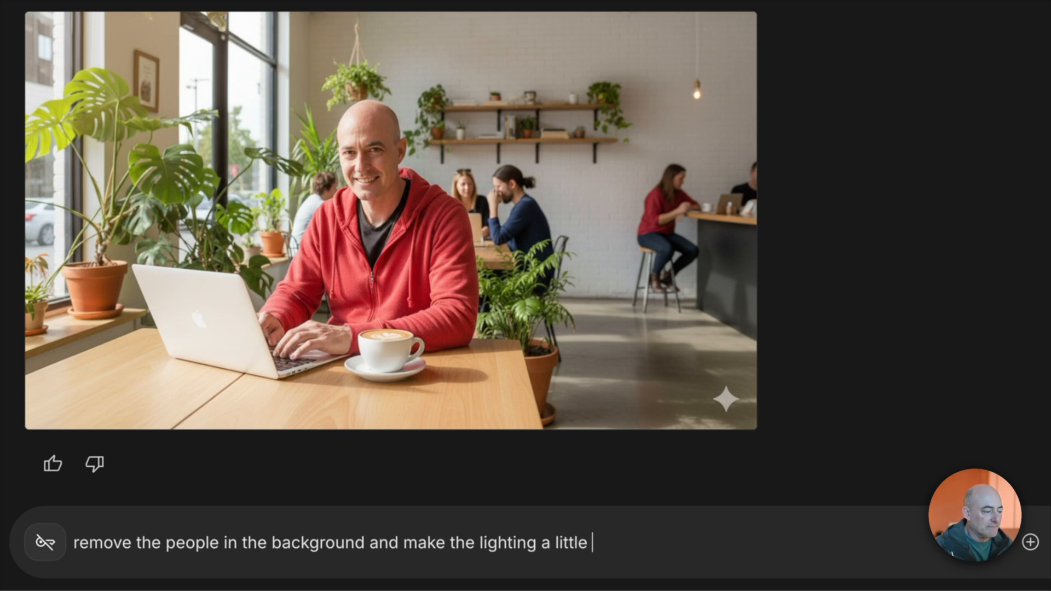
text(more dark)
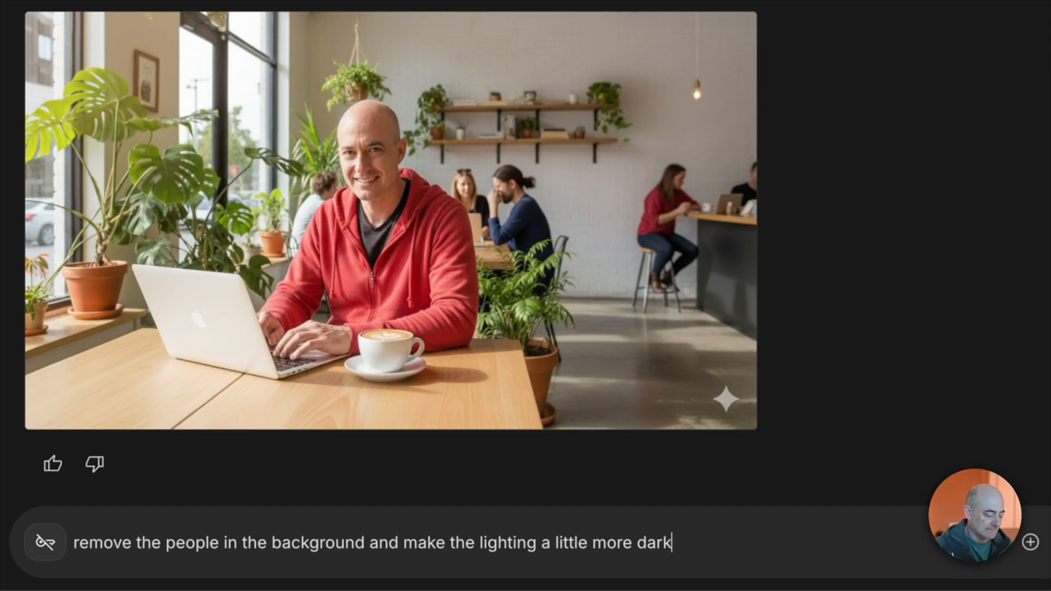
key(Return)
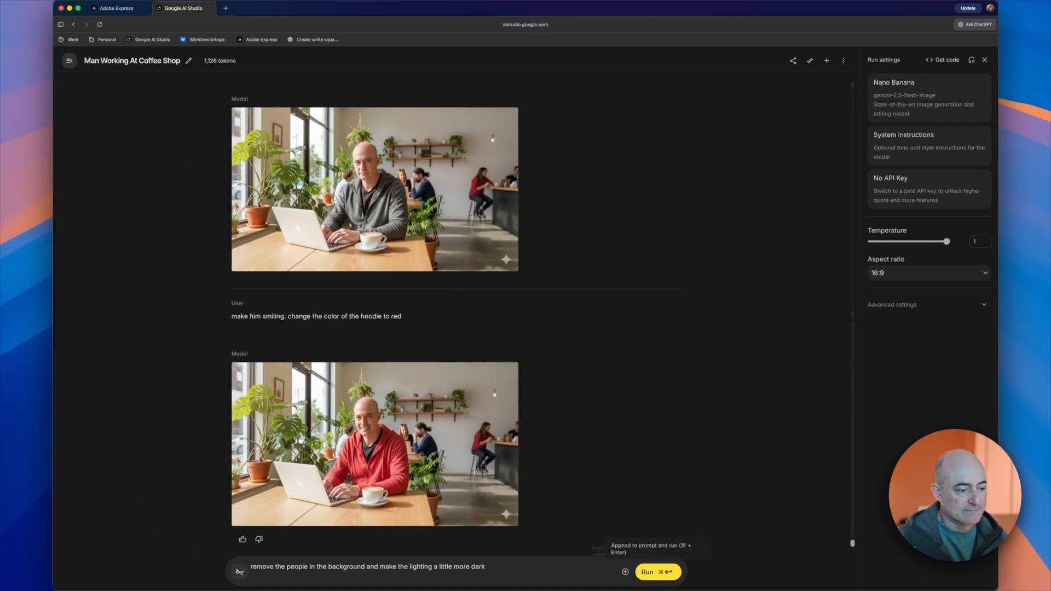
click(660, 572)
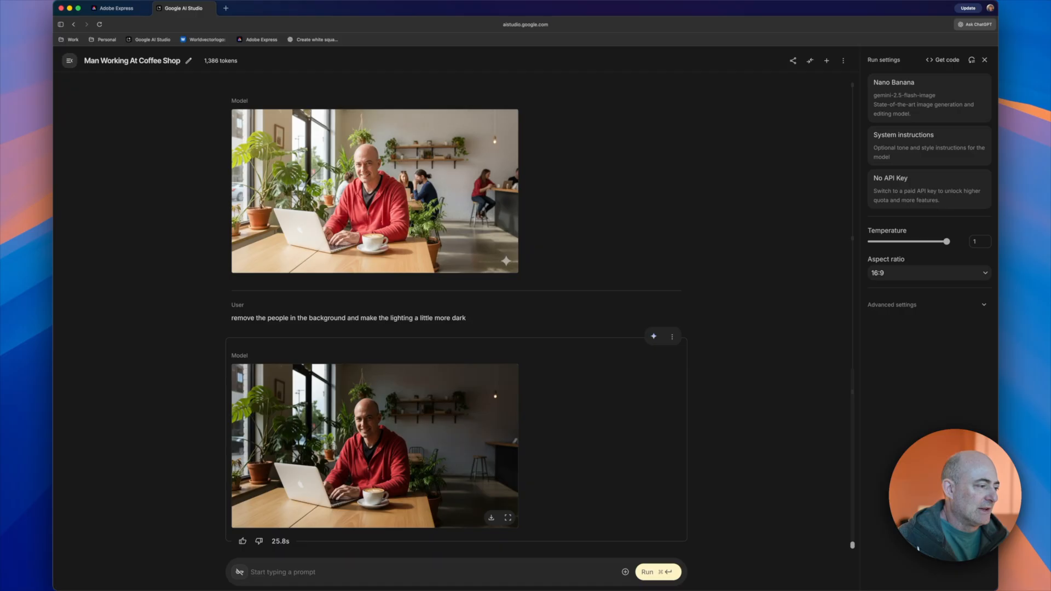
Branch the conversation from the model's response to "make the man directly facing the camera"
scroll(375, 438, up, 4)
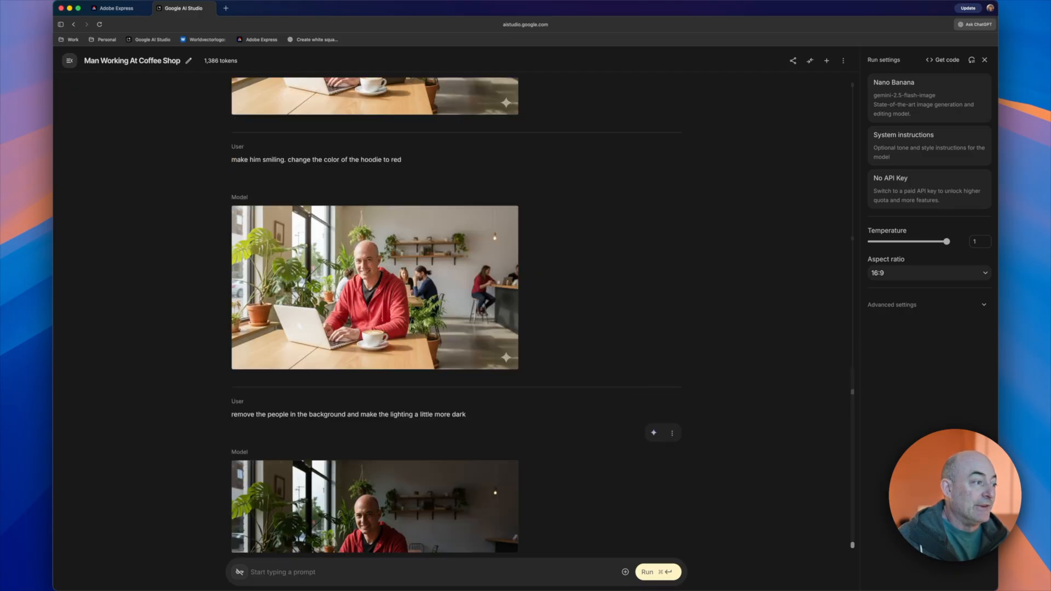
scroll(458, 316, up, 3)
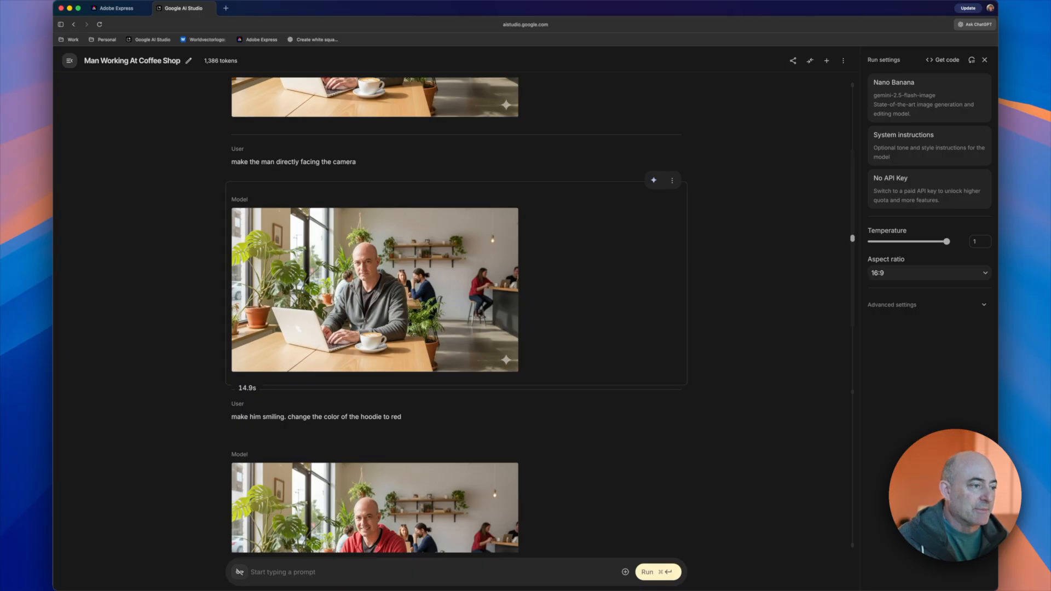
click(672, 180)
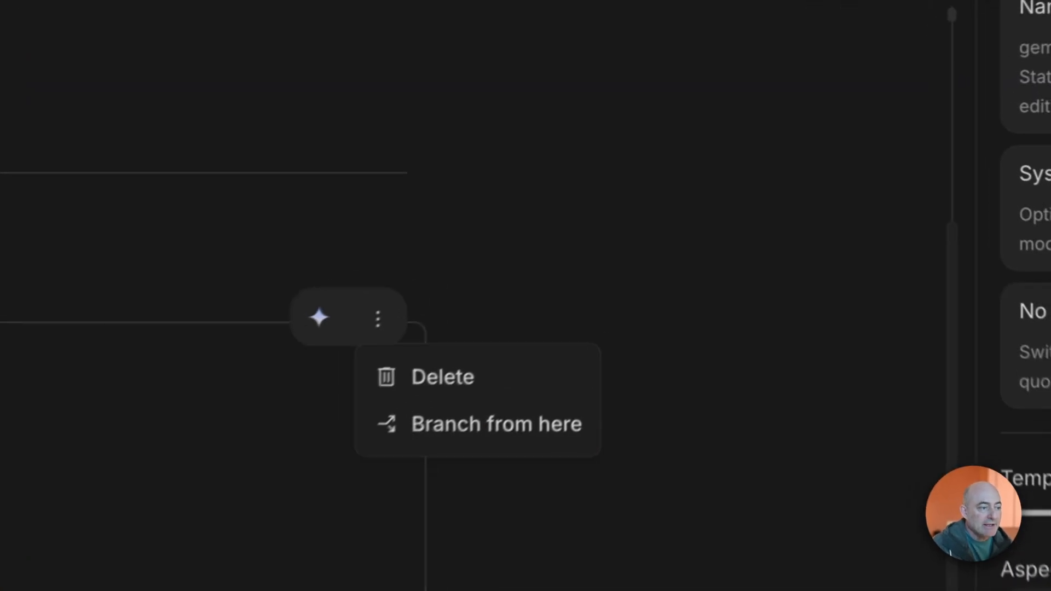
click(482, 425)
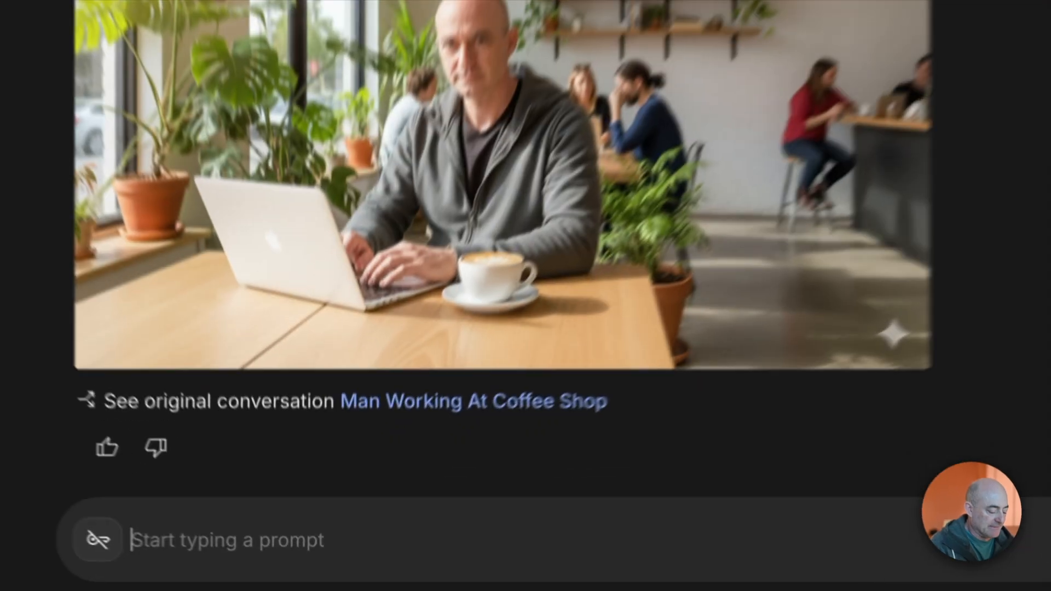
Run the prompt "remove the people in the background. Add a surfboard standing upright against the backwall" in the branched conversation
text(re)
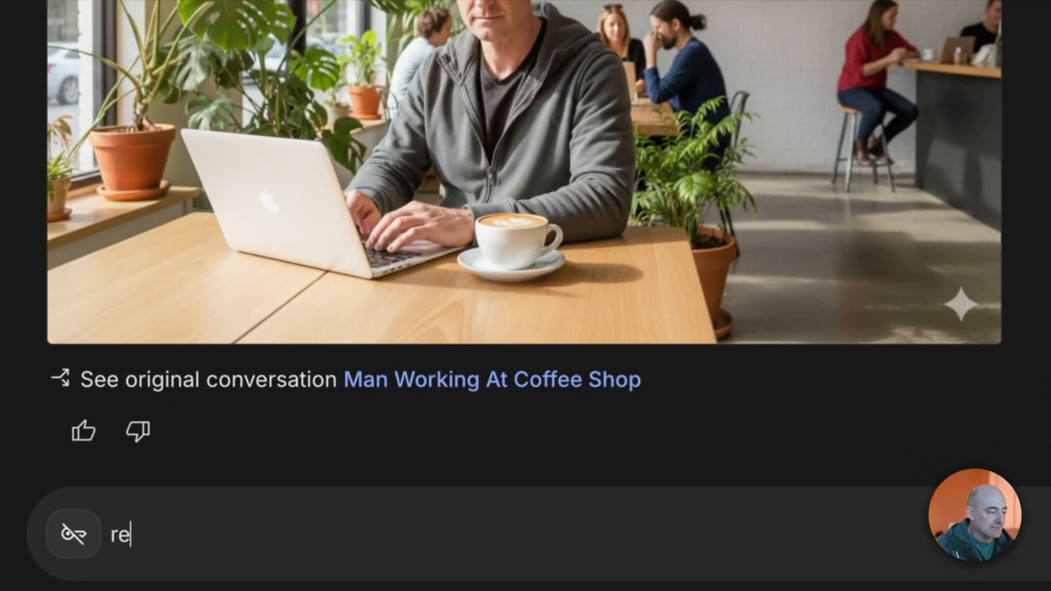
text(move the people)
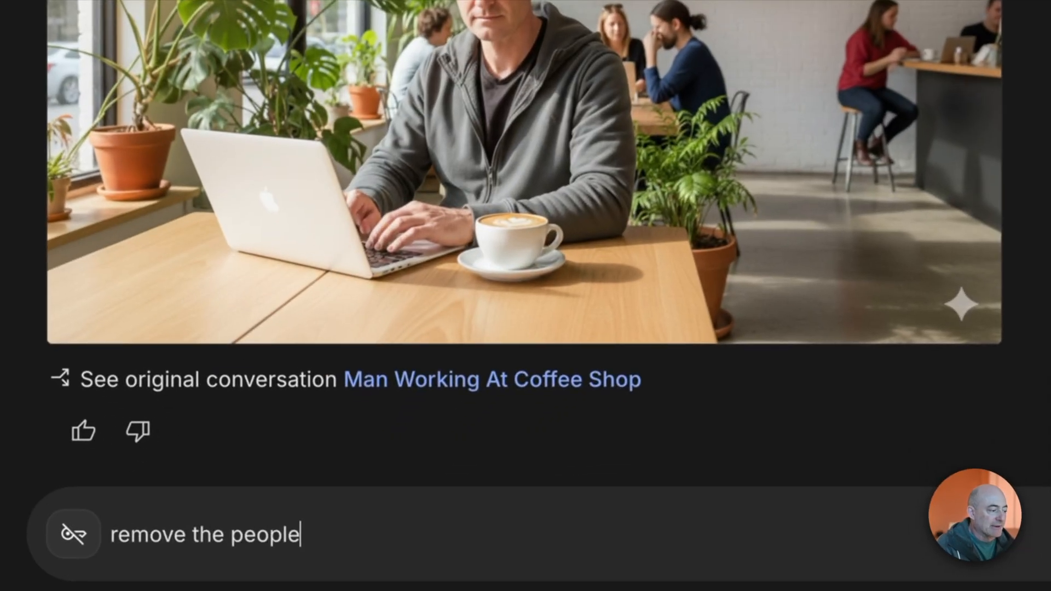
text( in the backgfrou)
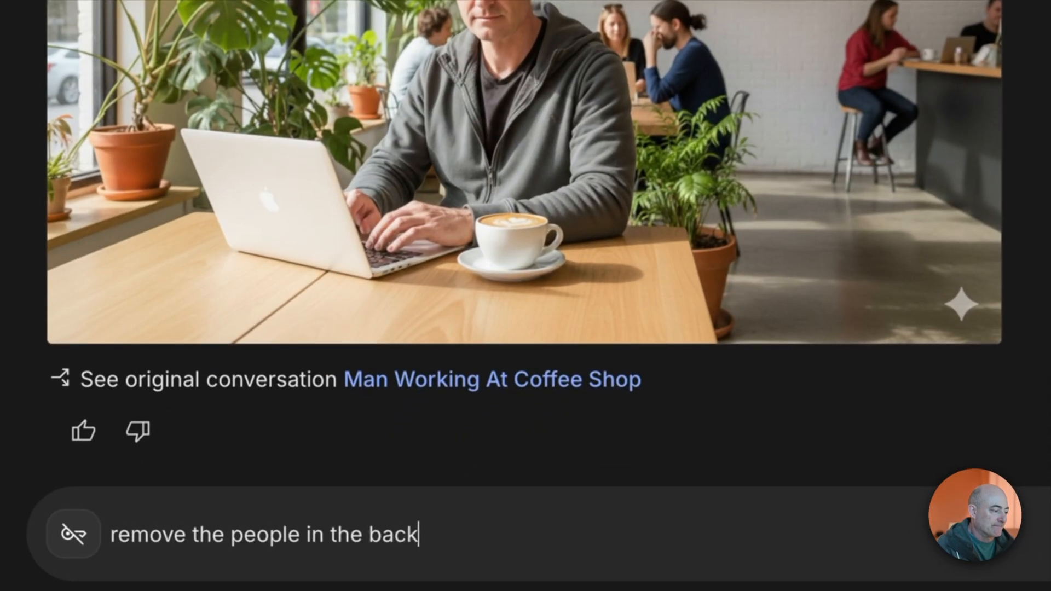
key(BackSpace)
key(BackSpace)
key(BackSpace)
key(BackSpace)
text(round)
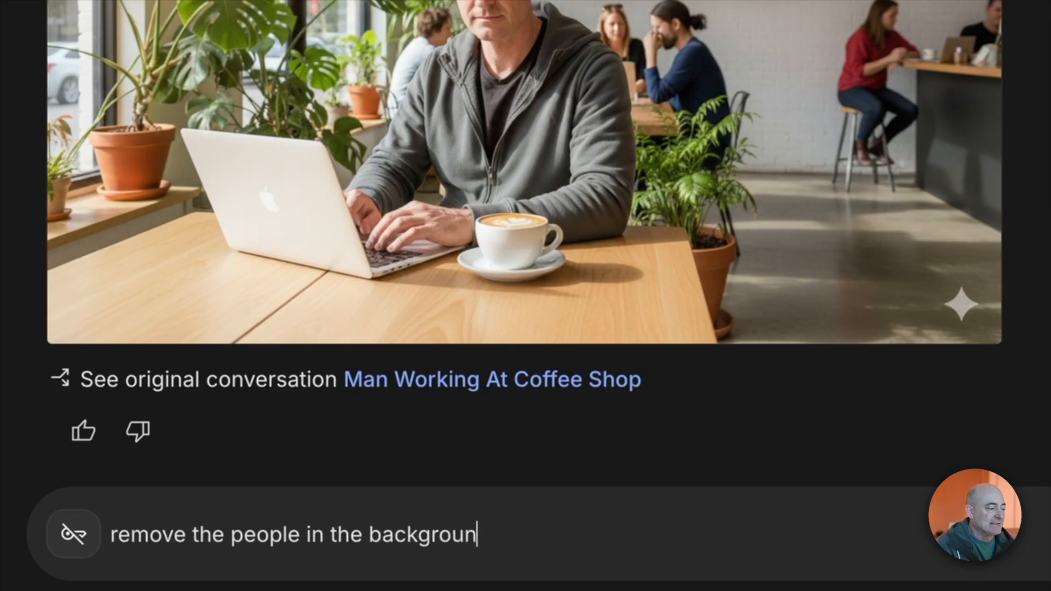
text(. Add)
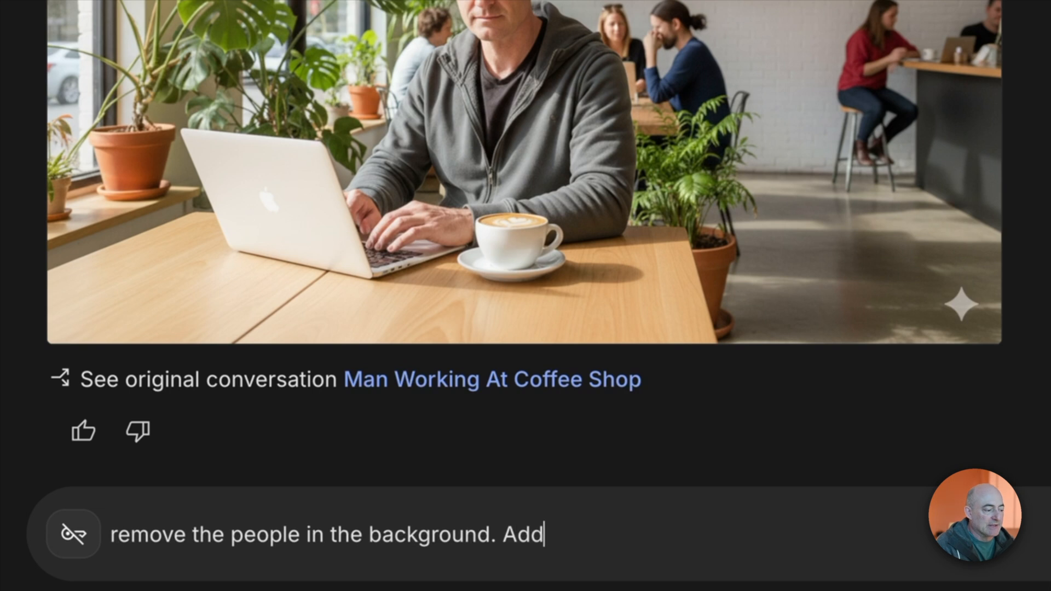
text( a sur)
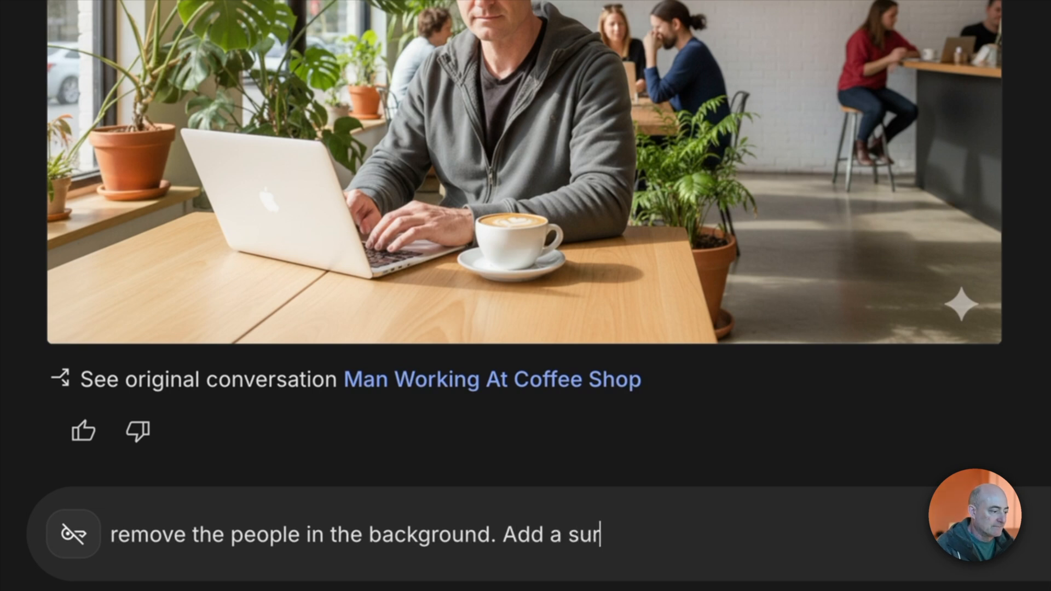
text(fboard s)
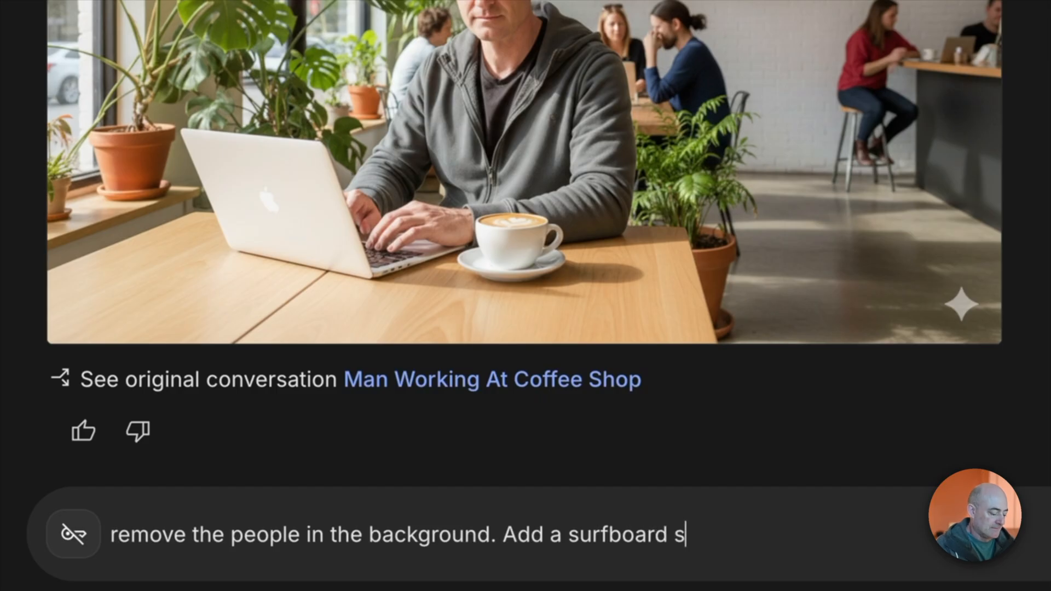
text(tanding up)
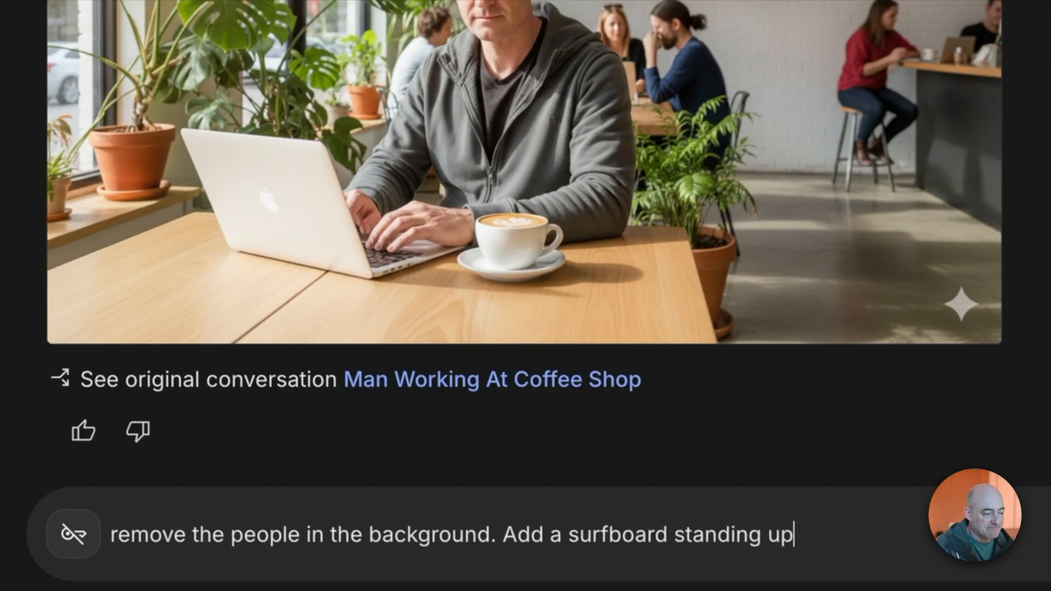
text(right at th)
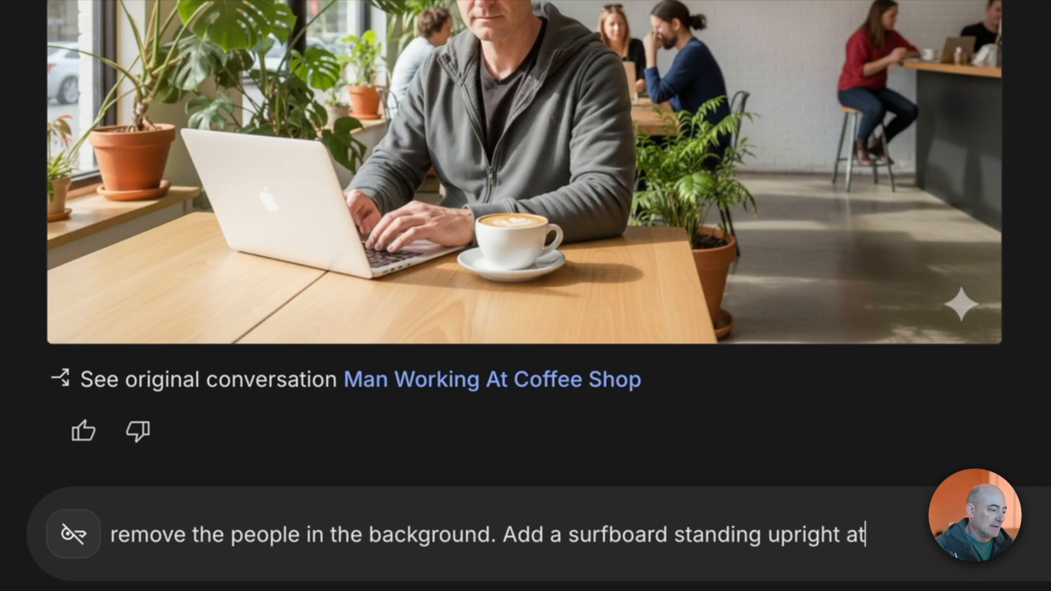
key(BackSpace)
key(BackSpace)
key(BackSpace)
key(BackSpace)
text(gainst t)
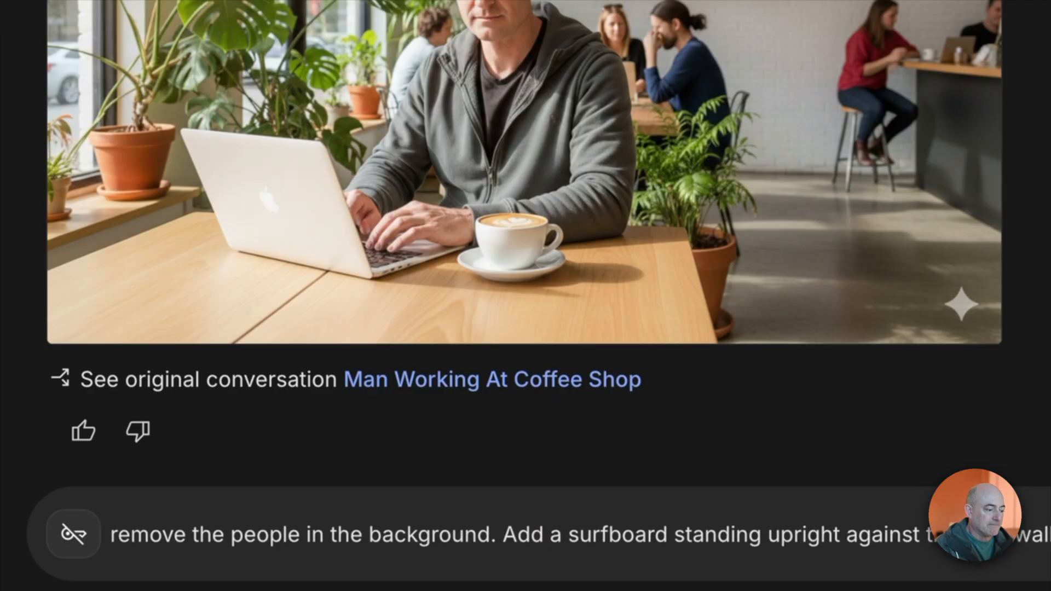
text(he backwall)
key(super+Return)
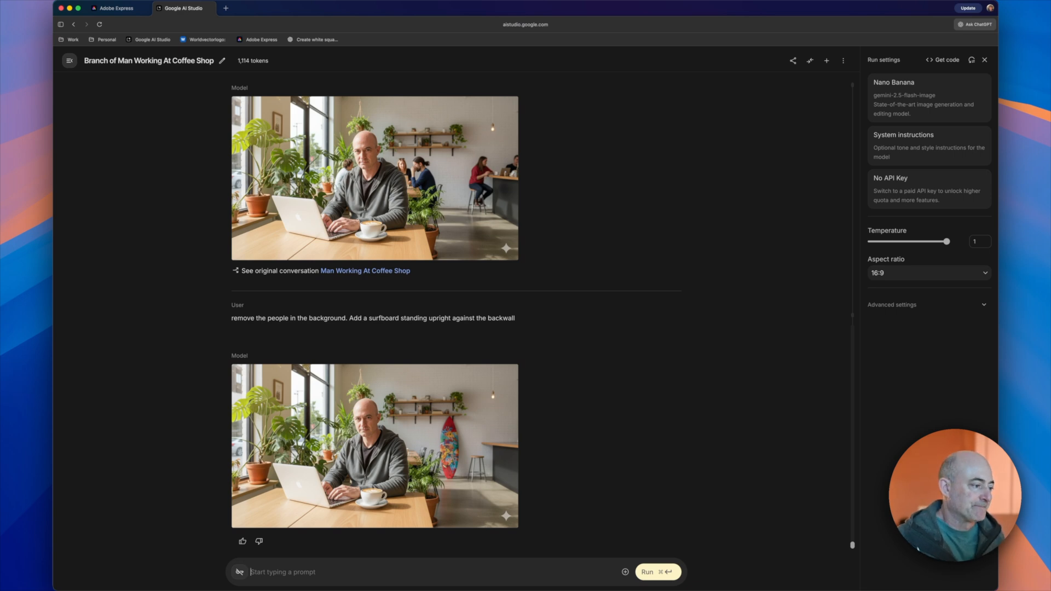
Run the follow-up prompt "zoom in 20%. Add a truckers hat on the person with a surfers vibe"
text(zoo)
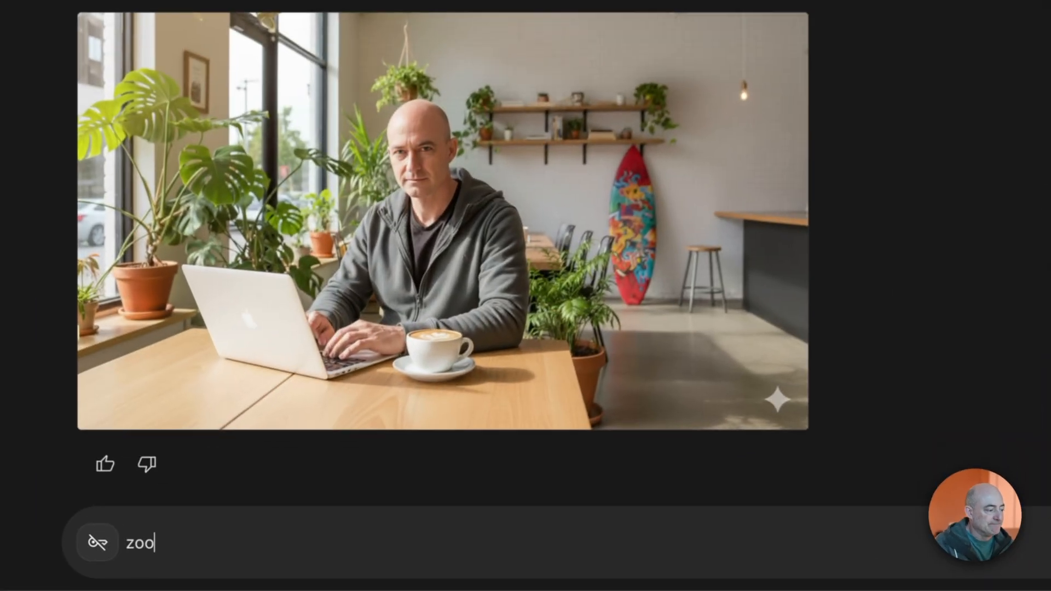
text(m in 20)
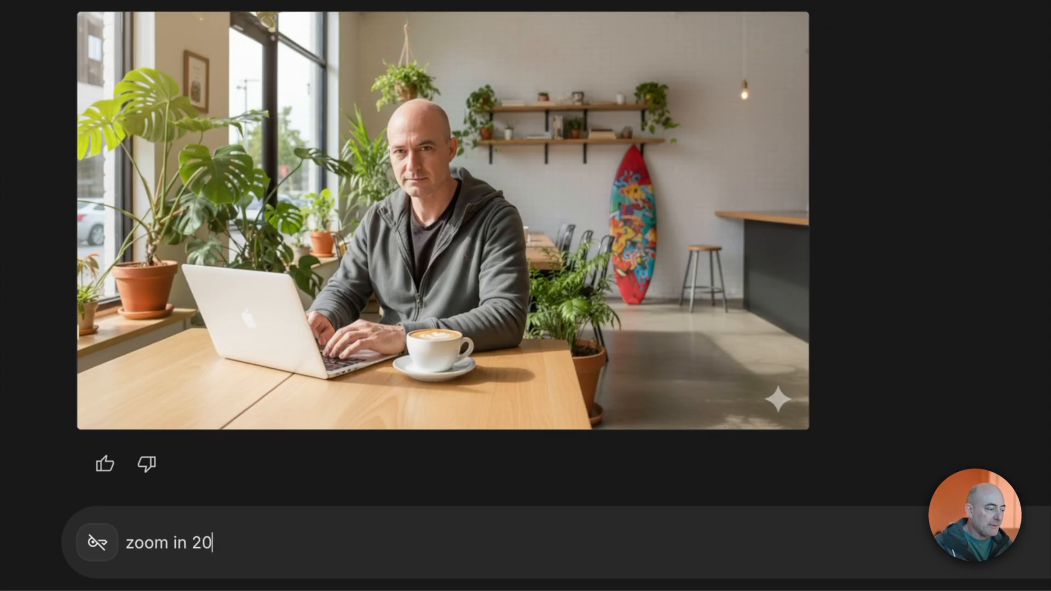
text(%. A)
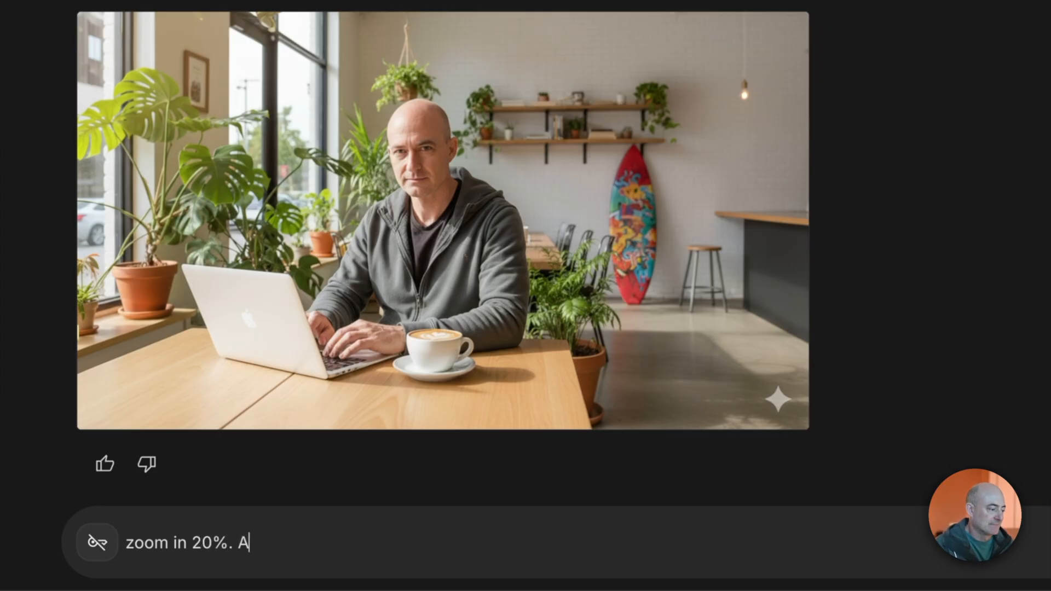
text(dd a hat)
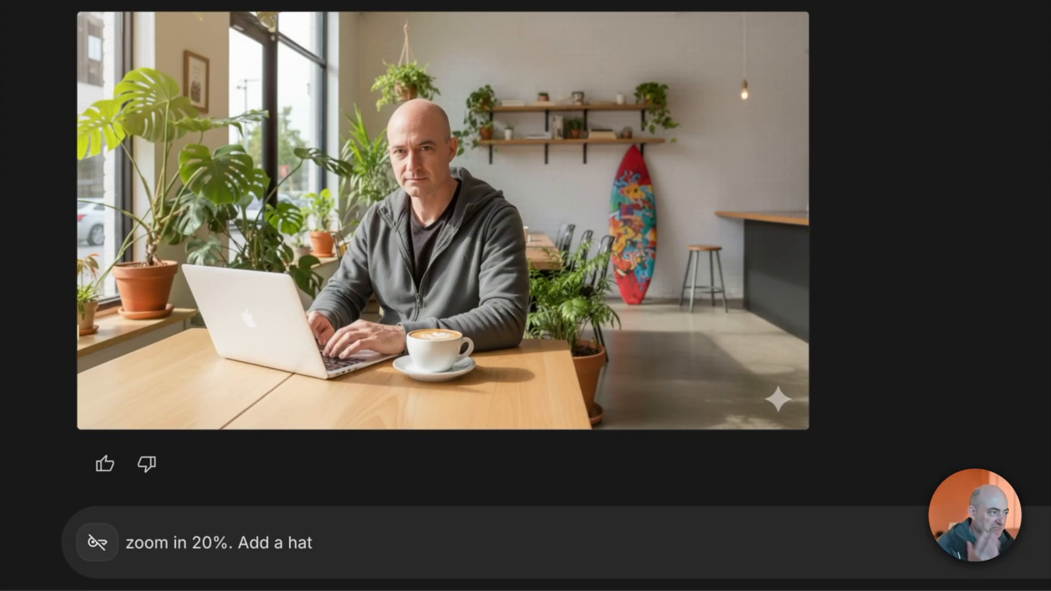
key(BackSpace)
key(BackSpace)
key(BackSpace)
key(BackSpace)
text(truc)
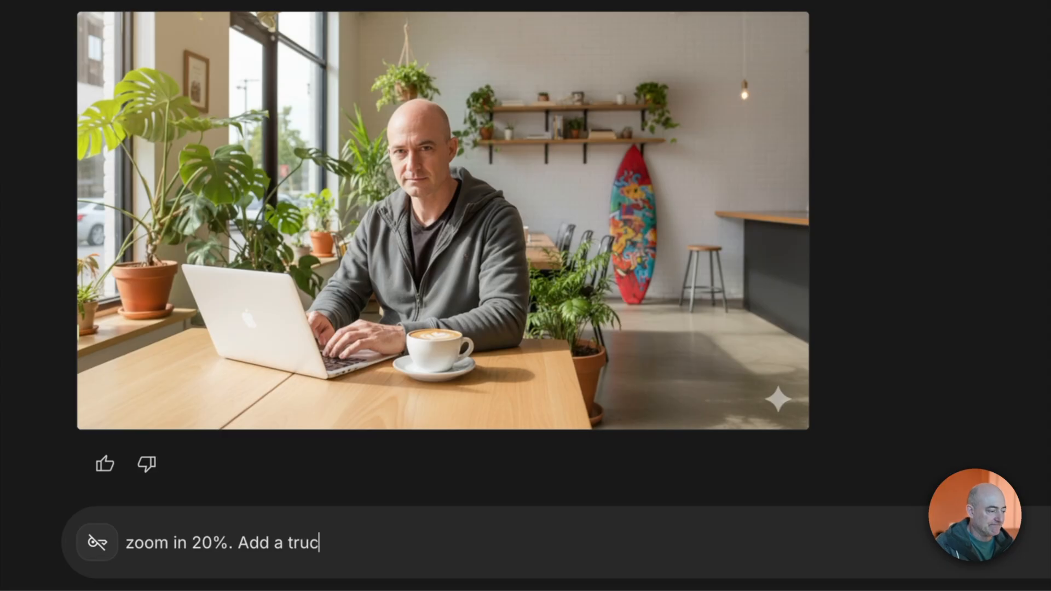
text(kers hat )
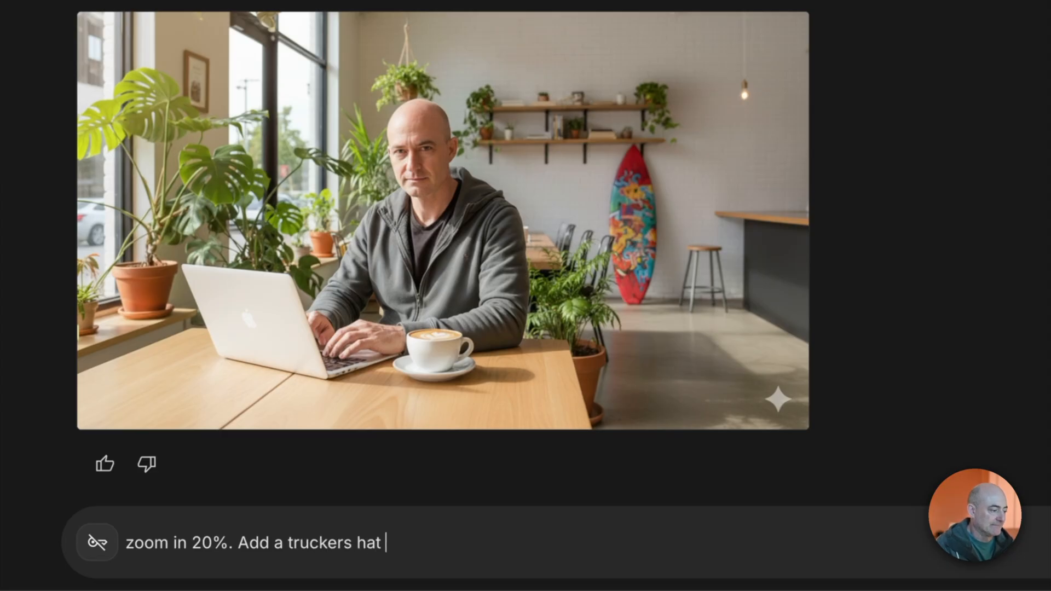
text(on the per)
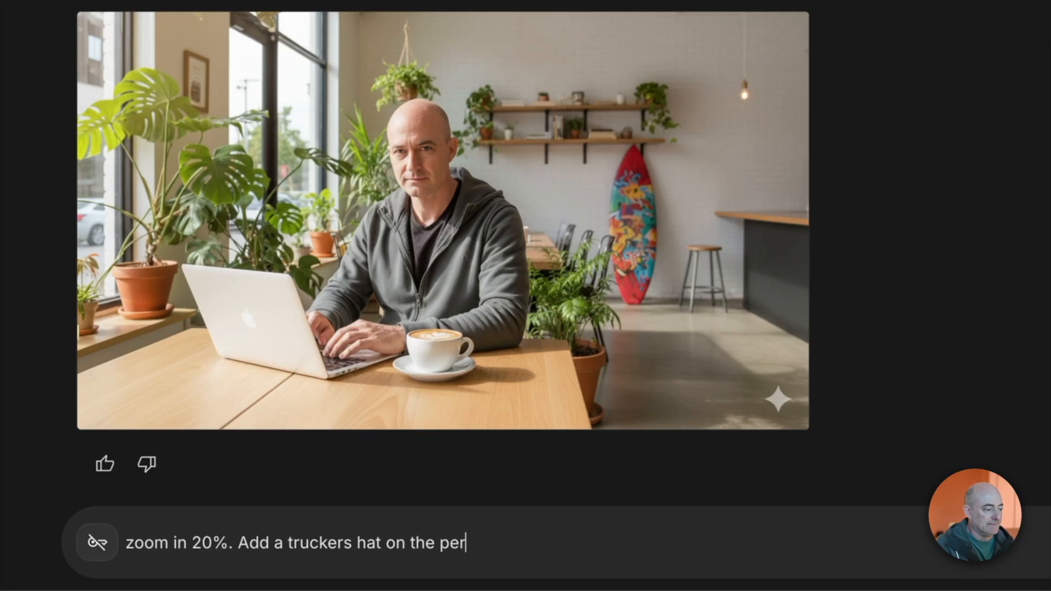
text(son with a)
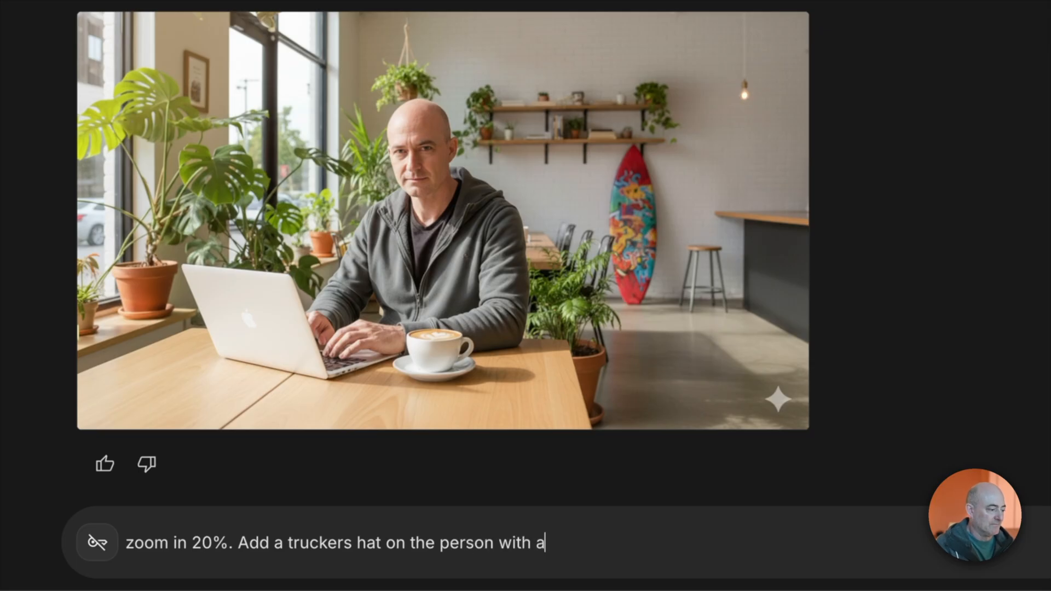
text( surfers )
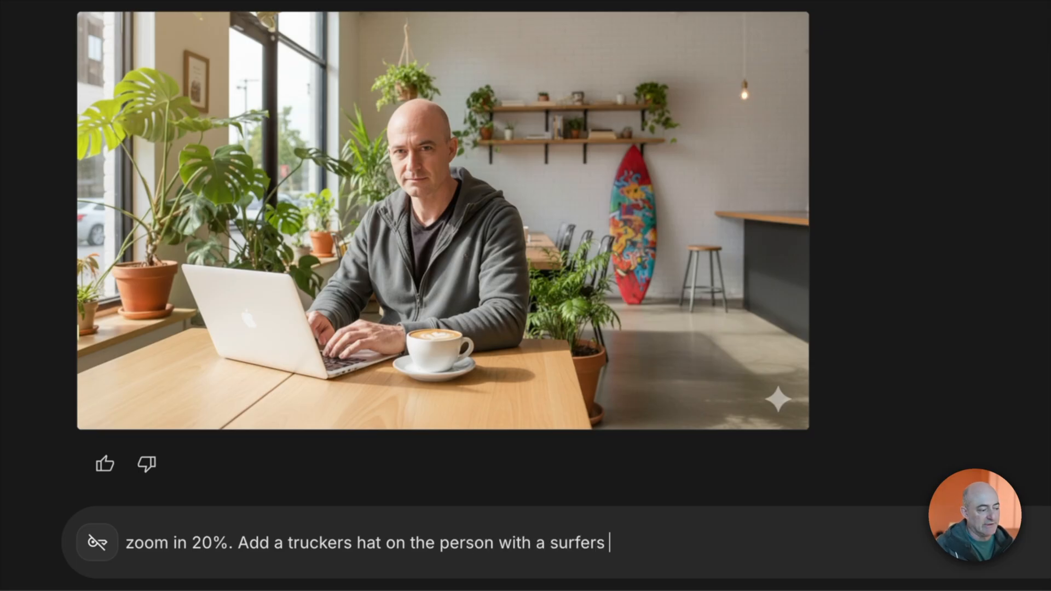
text(vibe)
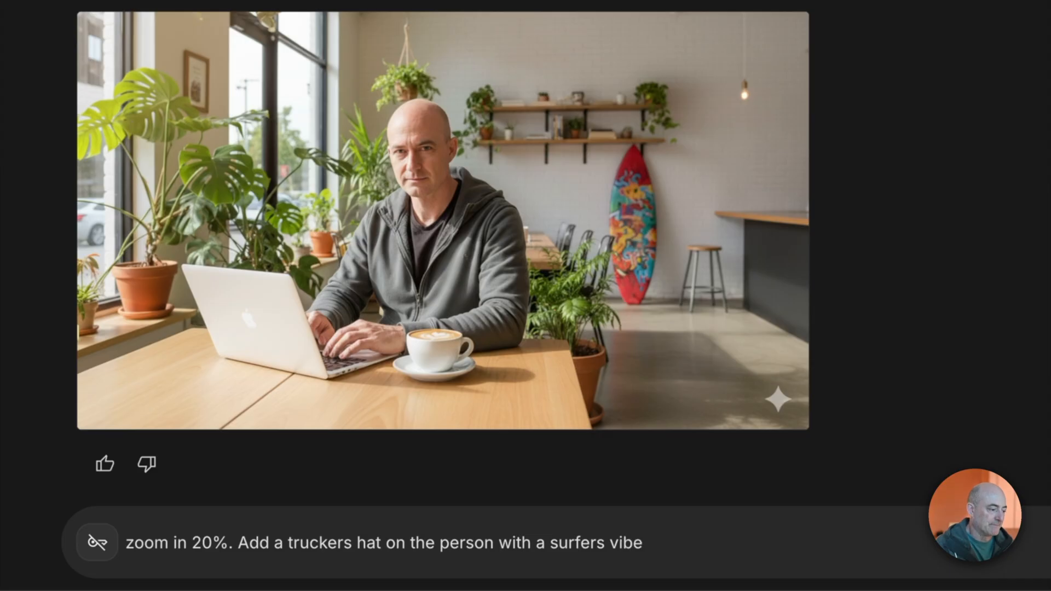
key(super+Return)
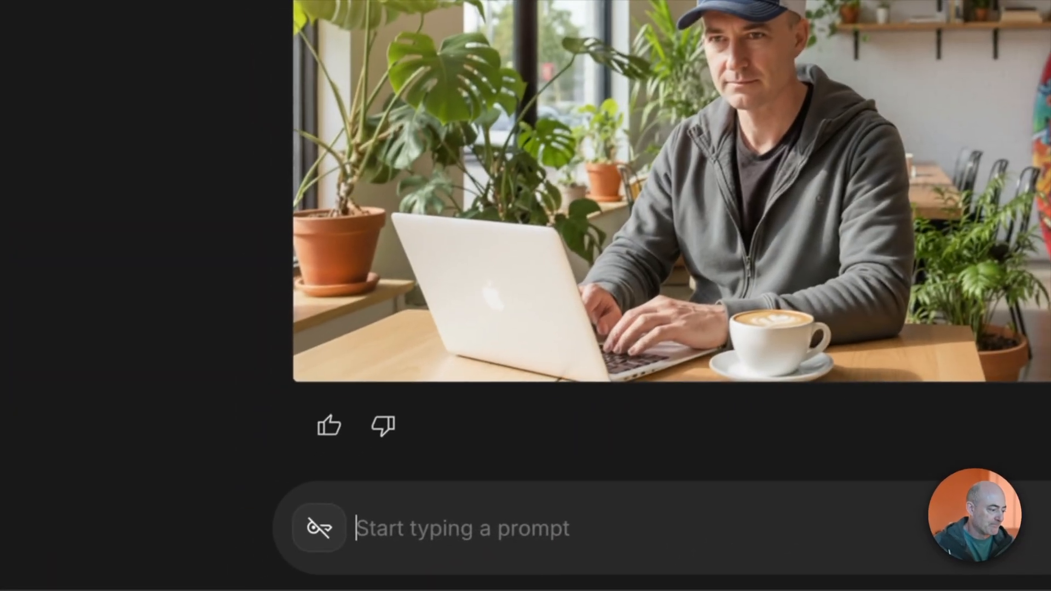
Run the follow-up prompt "remove the plant hanging from the ceiling"
text(remove the)
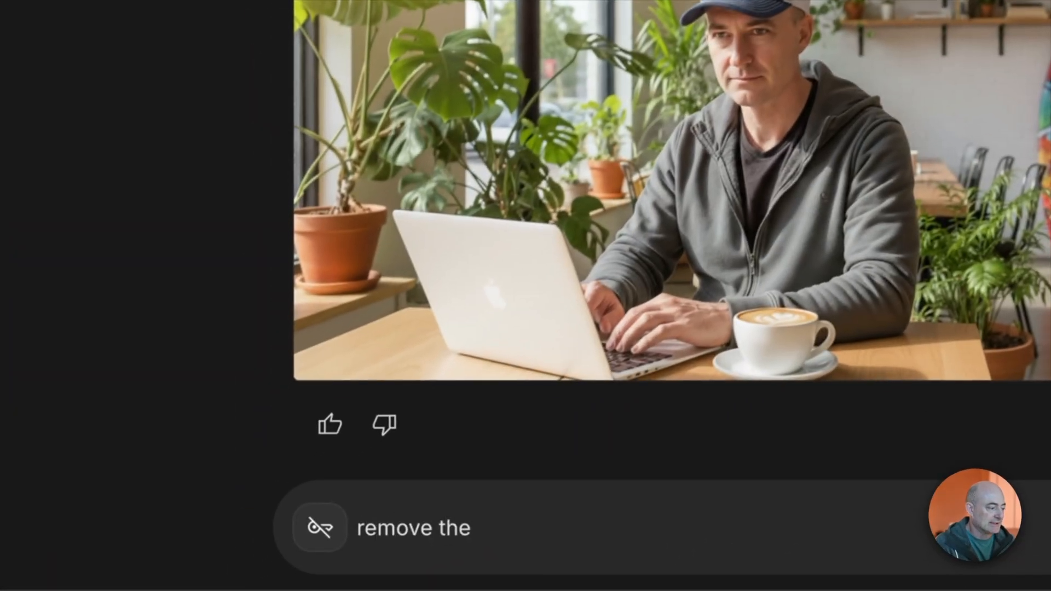
text( platn)
key(BackSpace)
key(BackSpace)
text(nt )
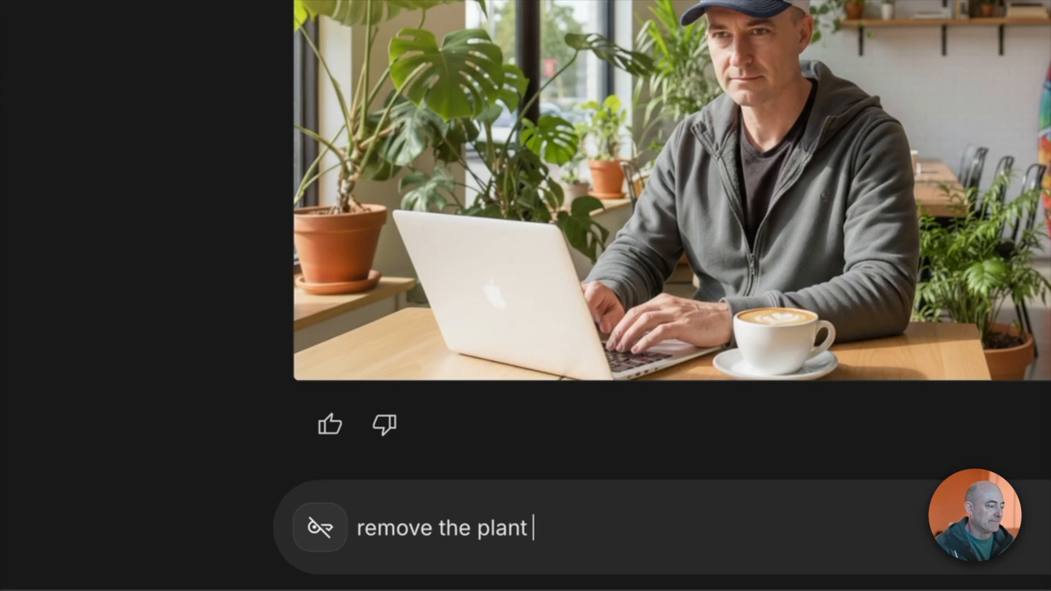
text(hanging from )
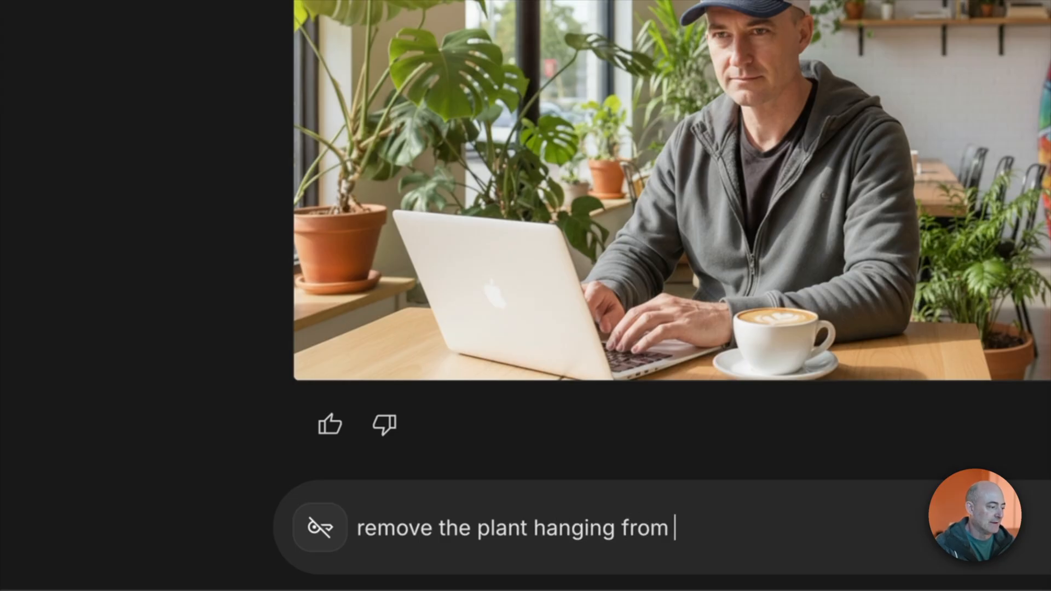
text(the cieling)
key(BackSpace)
key(BackSpace)
key(BackSpace)
key(BackSpace)
key(BackSpace)
key(BackSpace)
text(eiling)
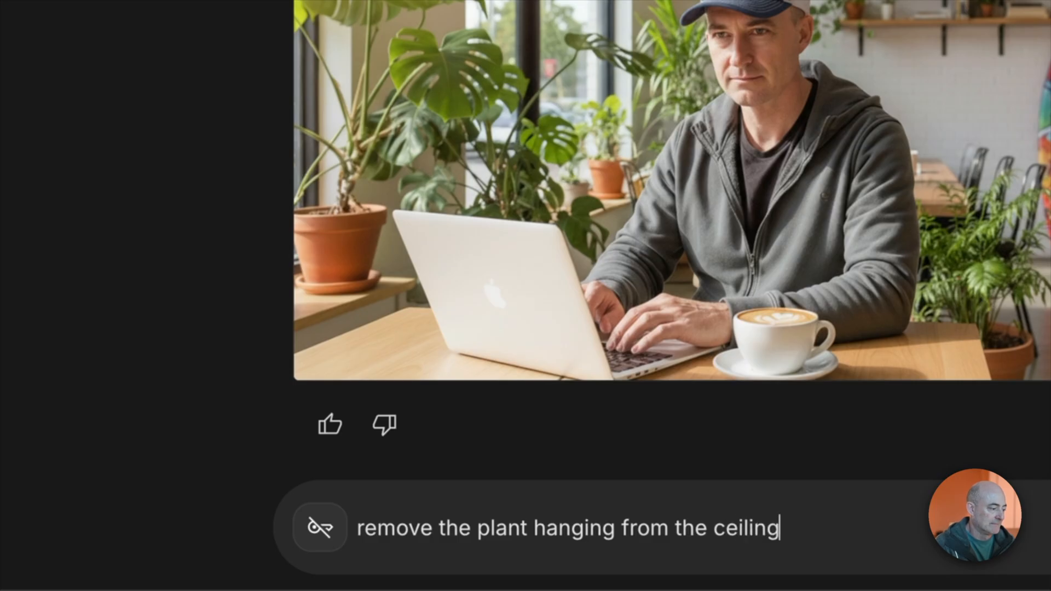
key(super+Return)
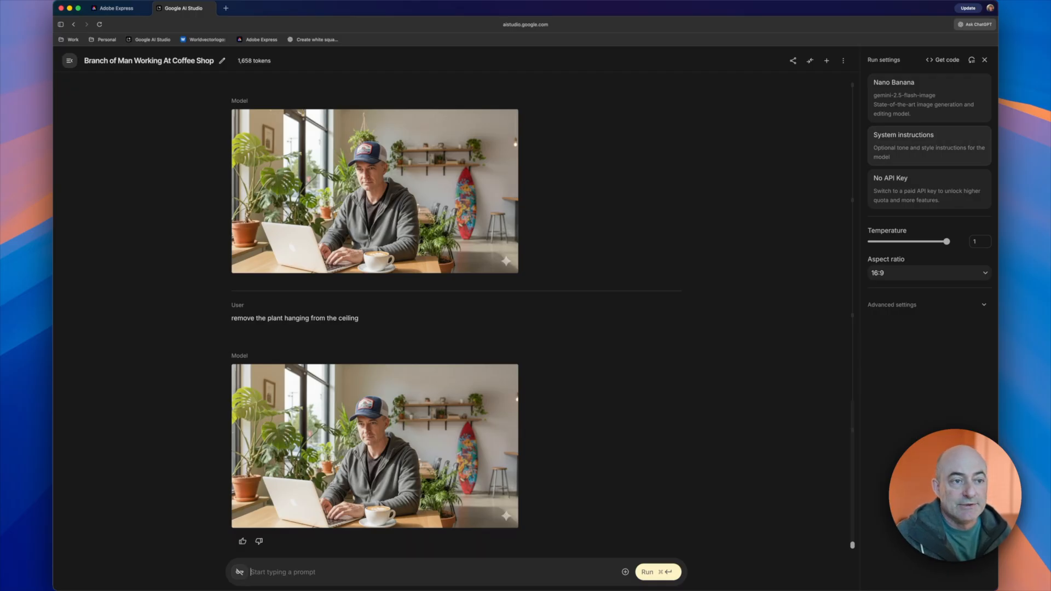
Create a new system instruction titled "Standard youtube thumbnail theme"
click(929, 146)
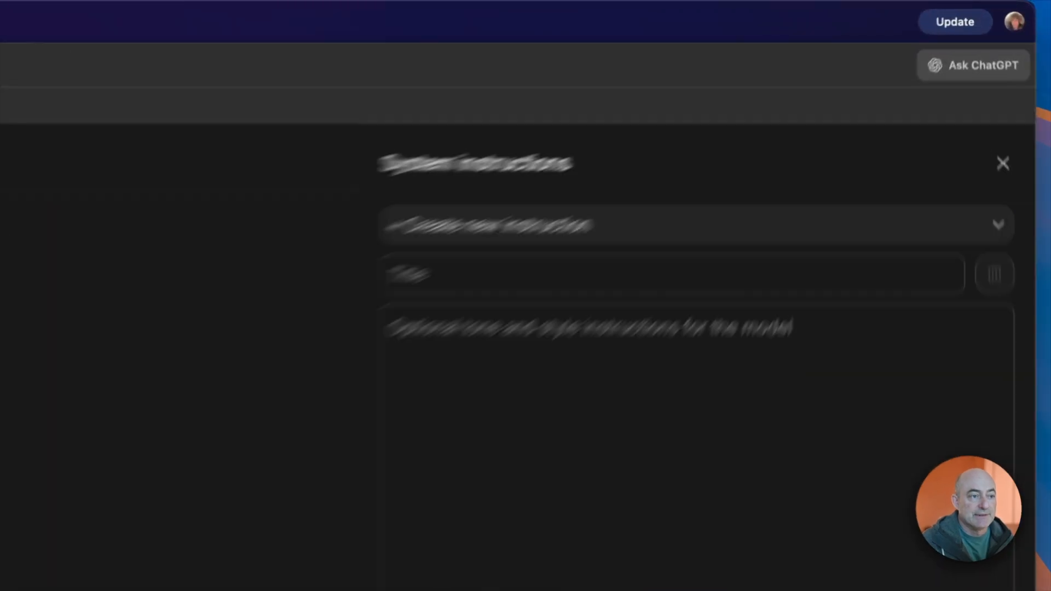
click(821, 102)
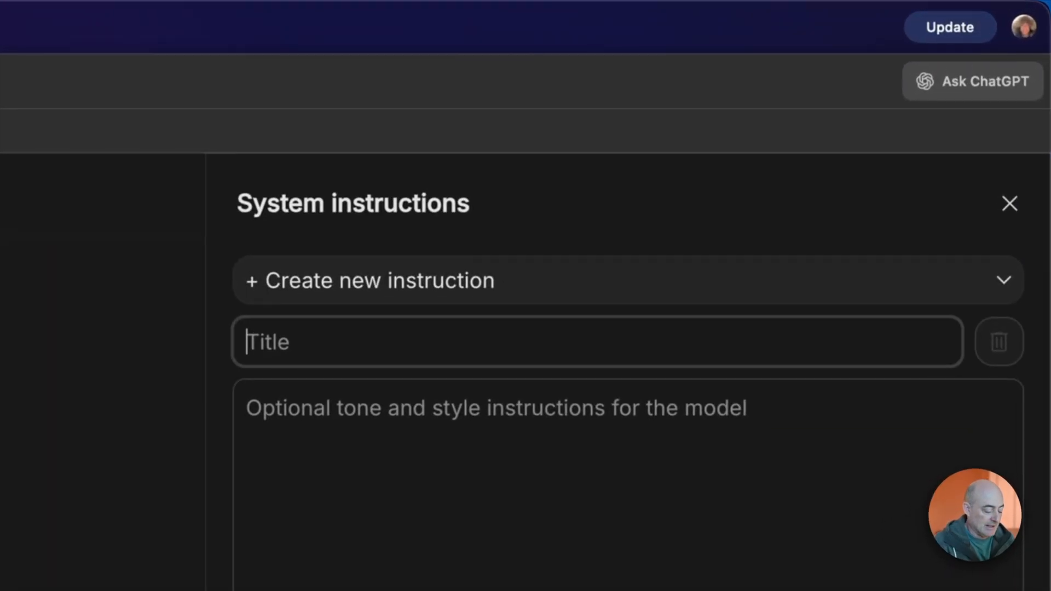
text(Standard yuo)
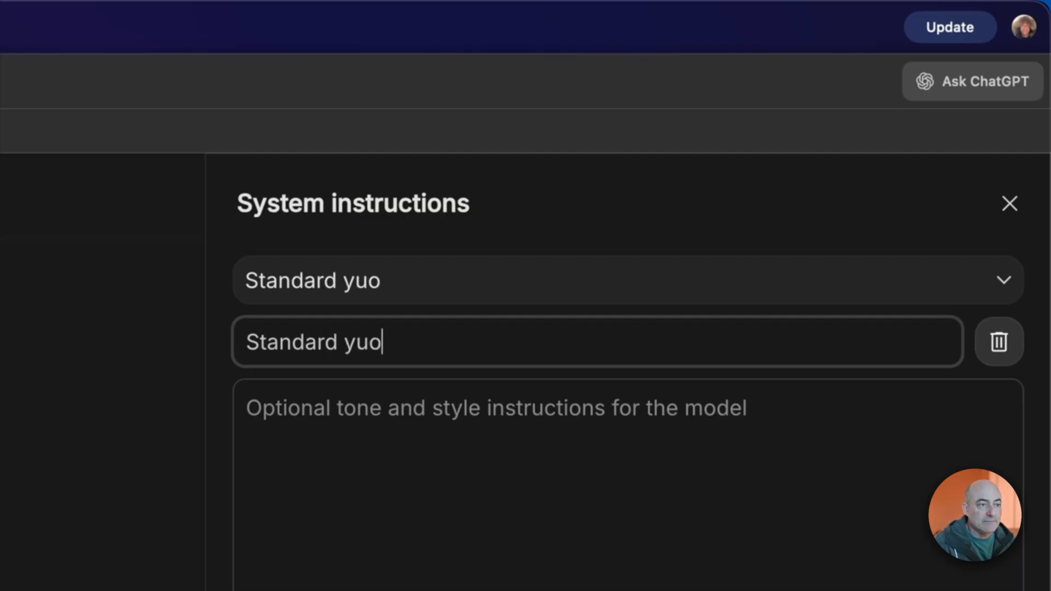
key(BackSpace)
key(BackSpace)
text(o)
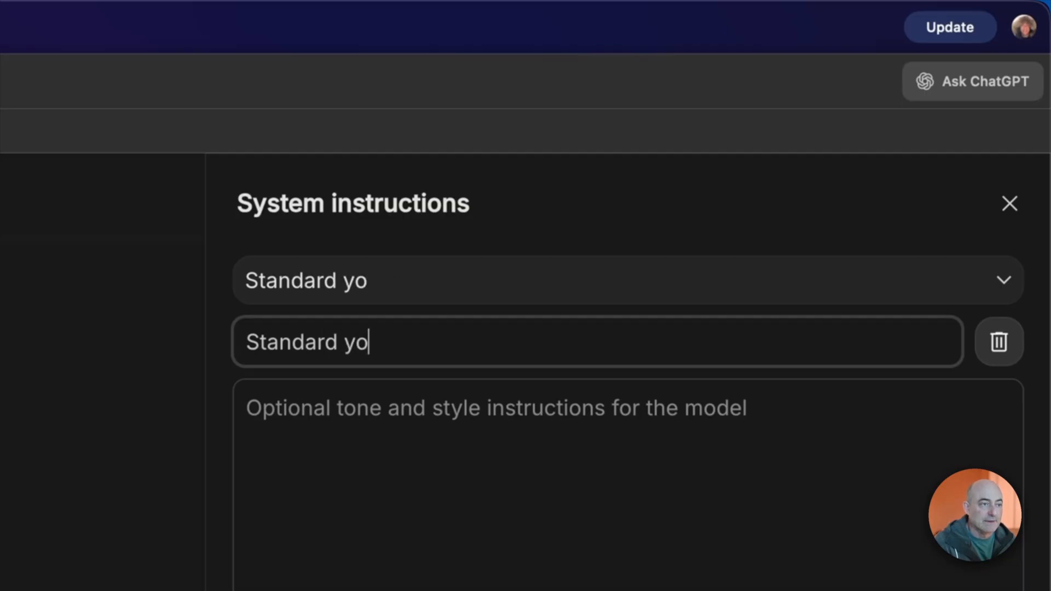
text(utube thumbnail )
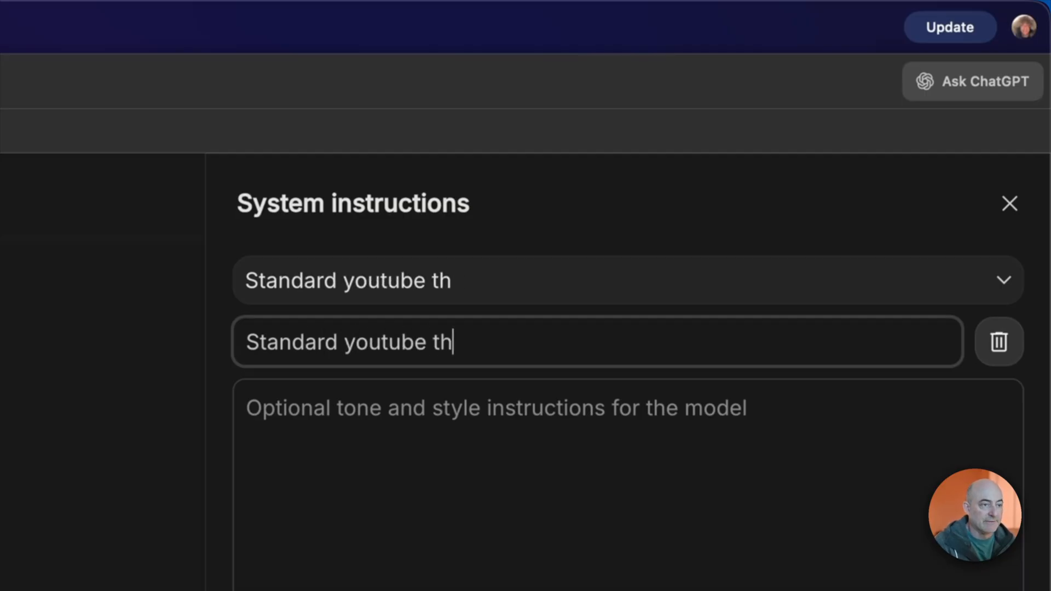
text(theme)
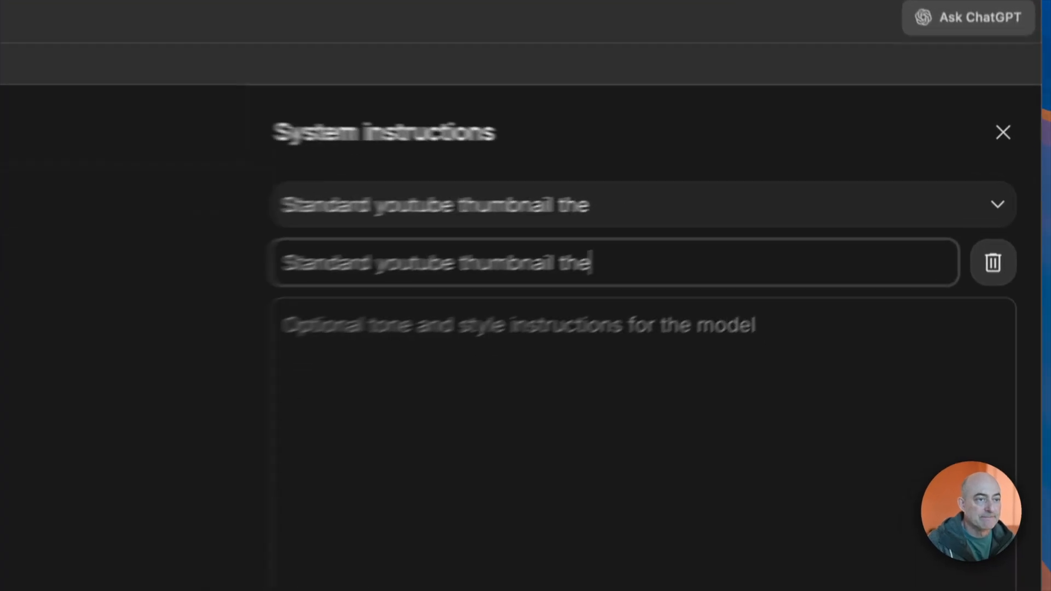
Write instruction text requiring an always dark, not cluttered background, low contrast, warm pastel color palette and a vintage inspired, mid century style
key(Tab)
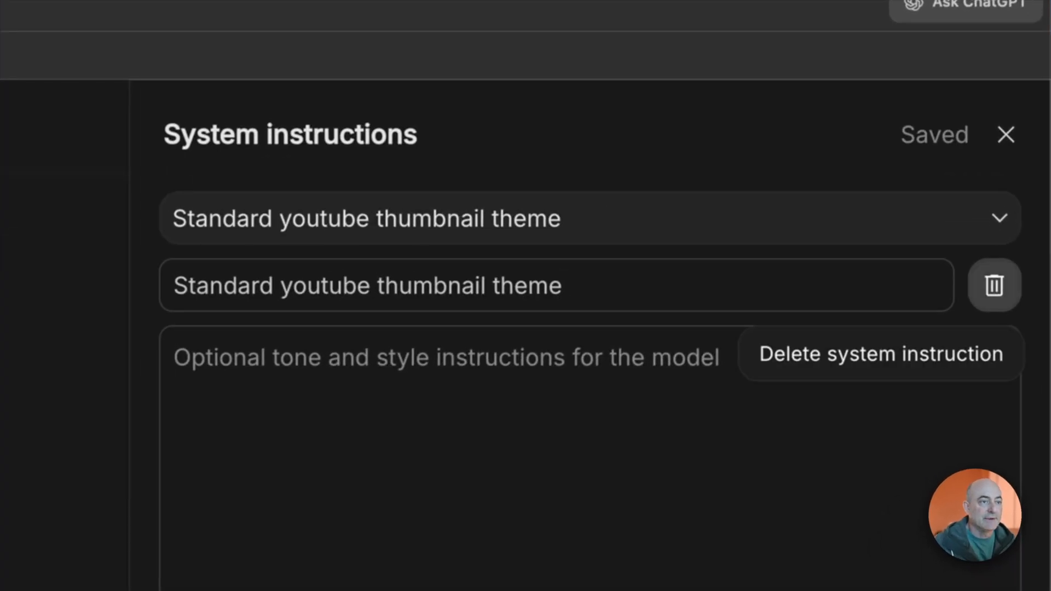
key(Tab)
text(The background should always be dark, and not cluttered. Image style should use low contrast, warm pastel color palette, and have a vintage inspired, mid century style)
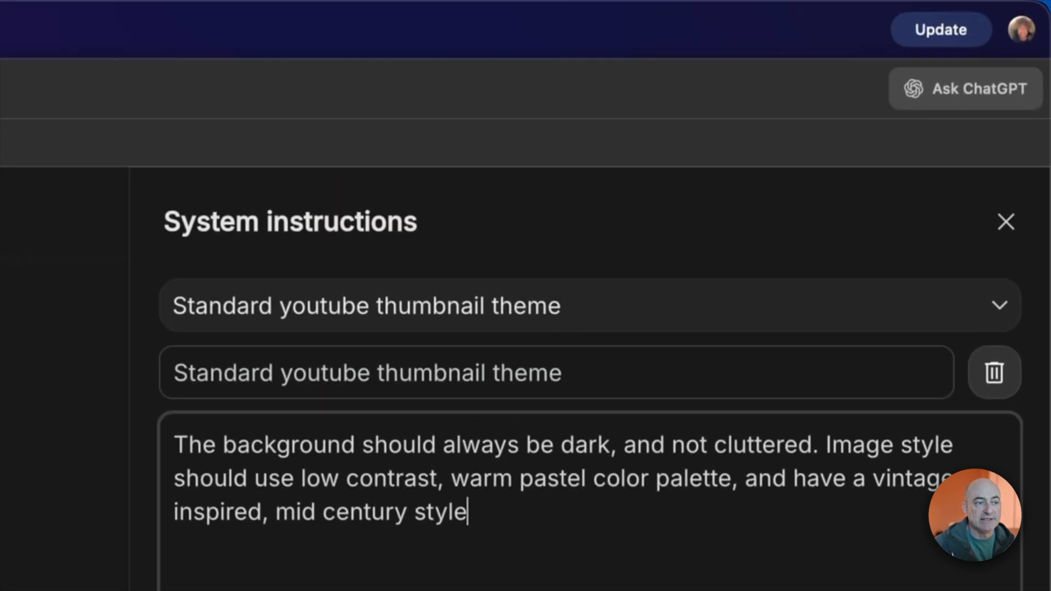
Add the sentence "It should feel like it was taken using a film camera" to the end of the system instruction
text(. It should )
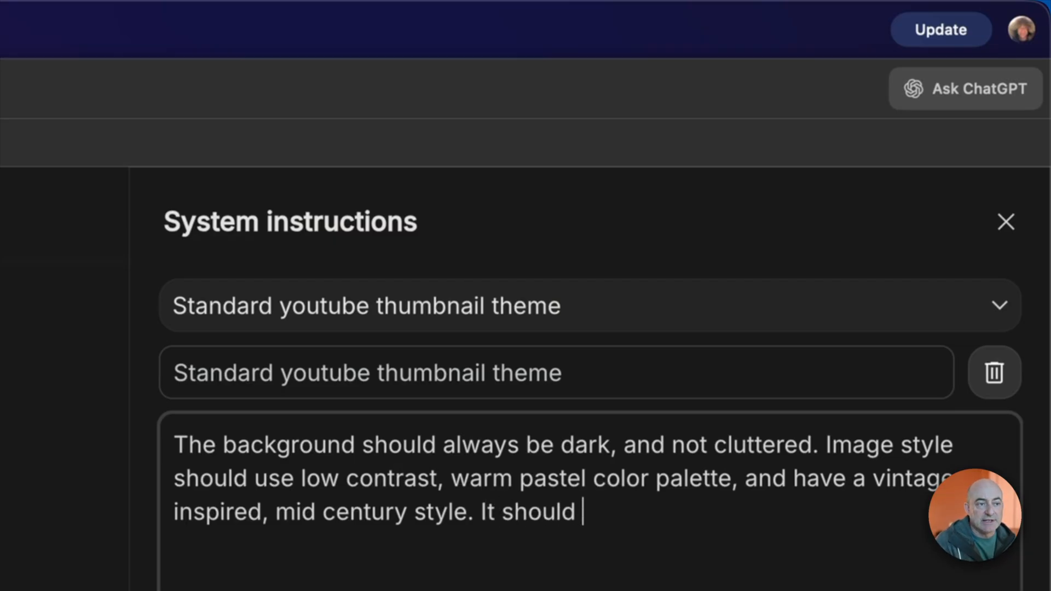
text(feel like it w)
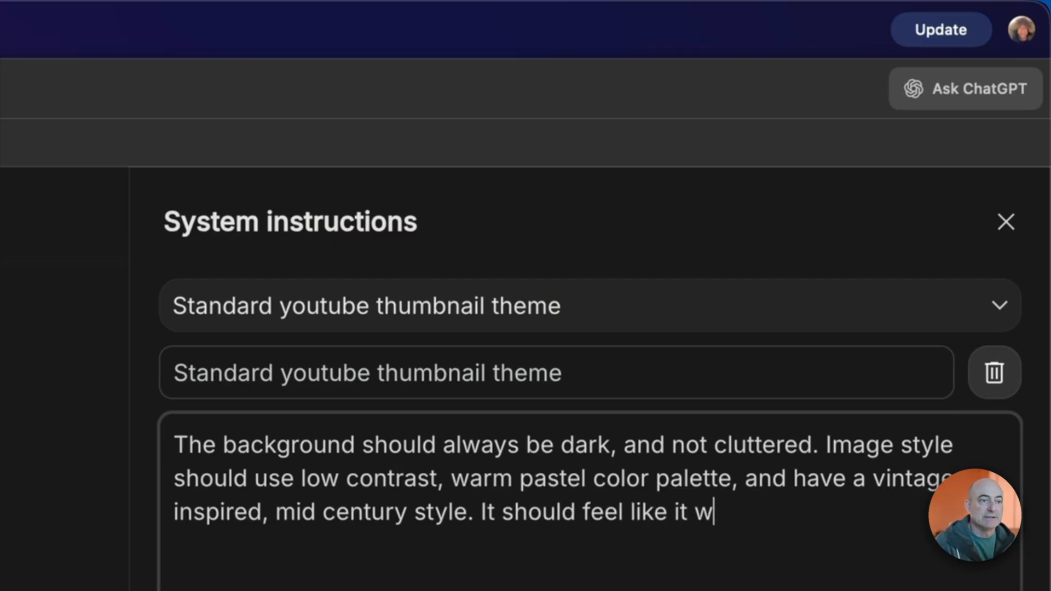
text(as taken an)
key(BackSpace)
key(BackSpace)
key(BackSpace)
key(BackSpace)
text(n )
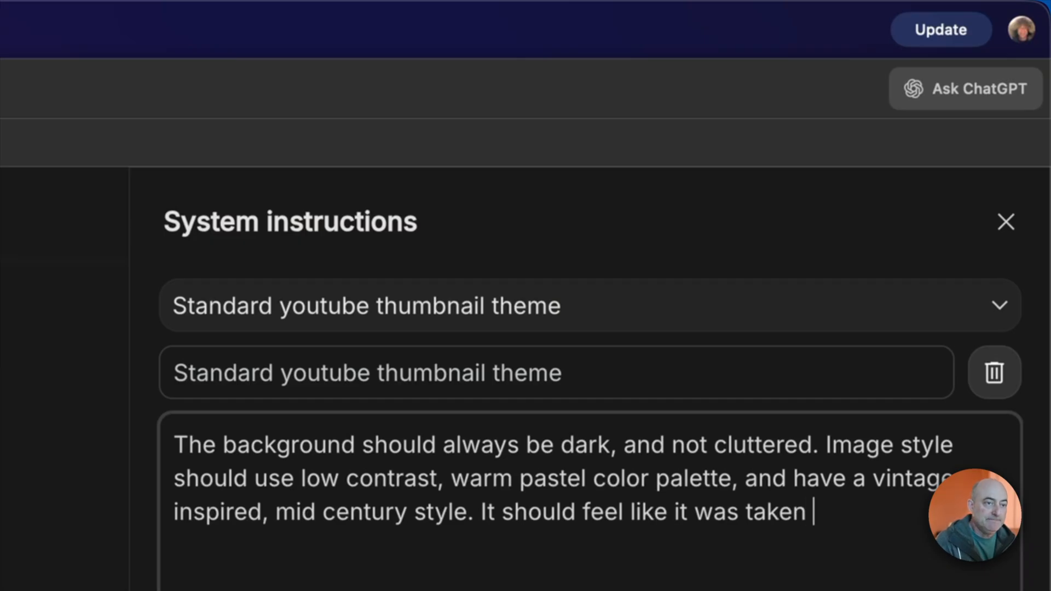
text(using a )
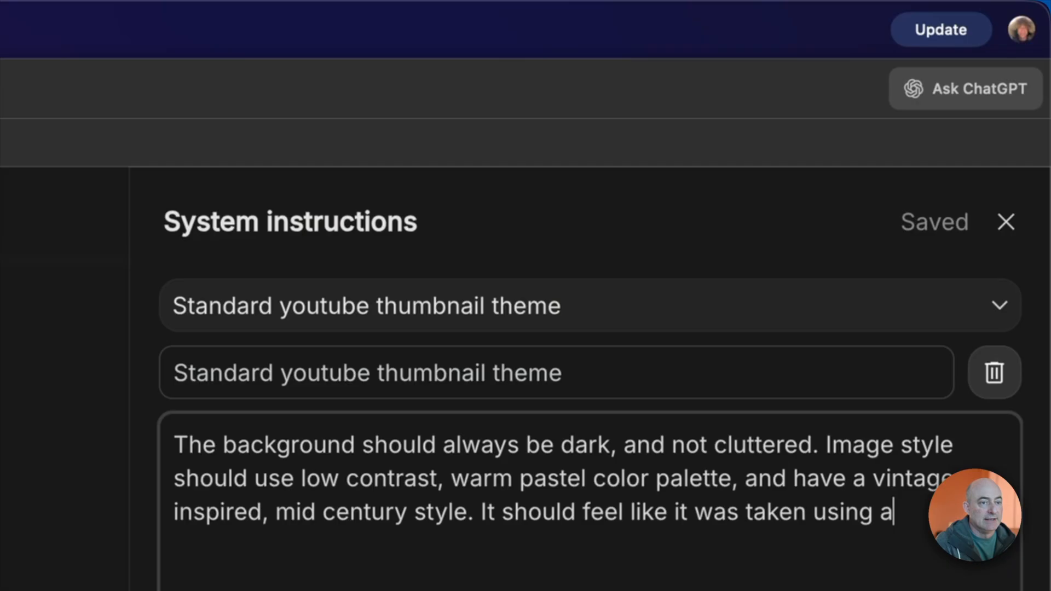
text(fil)
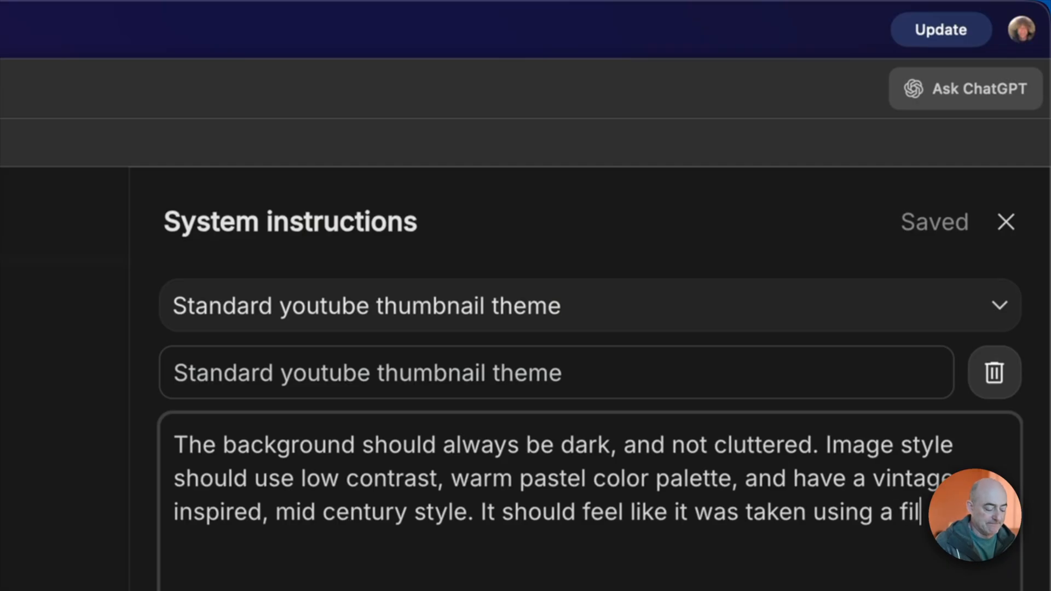
text(m camera)
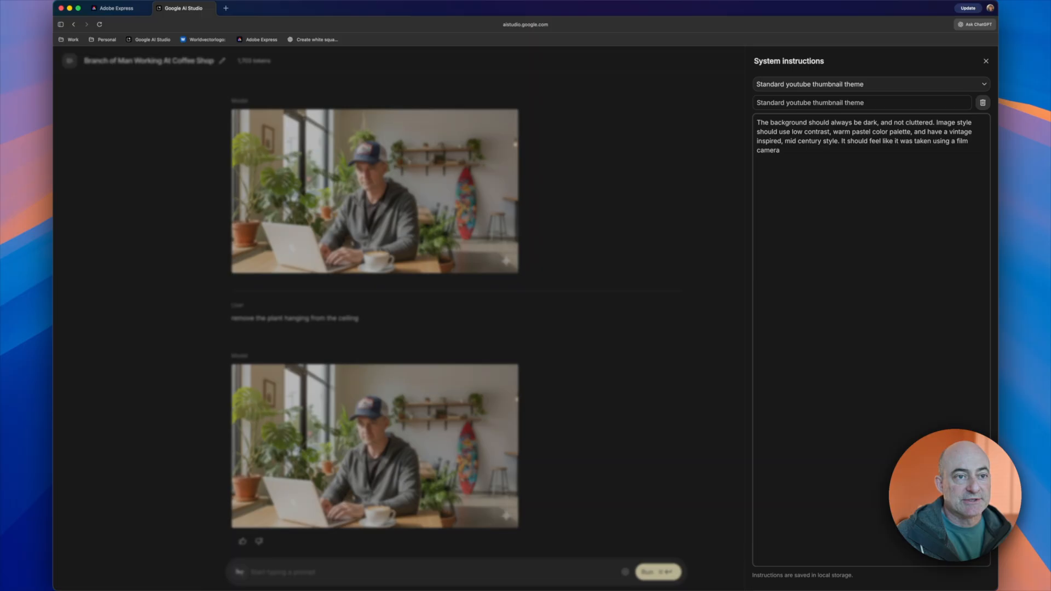
Check the list of saved system instructions and close the system instructions with the thumbnail theme selected
click(984, 85)
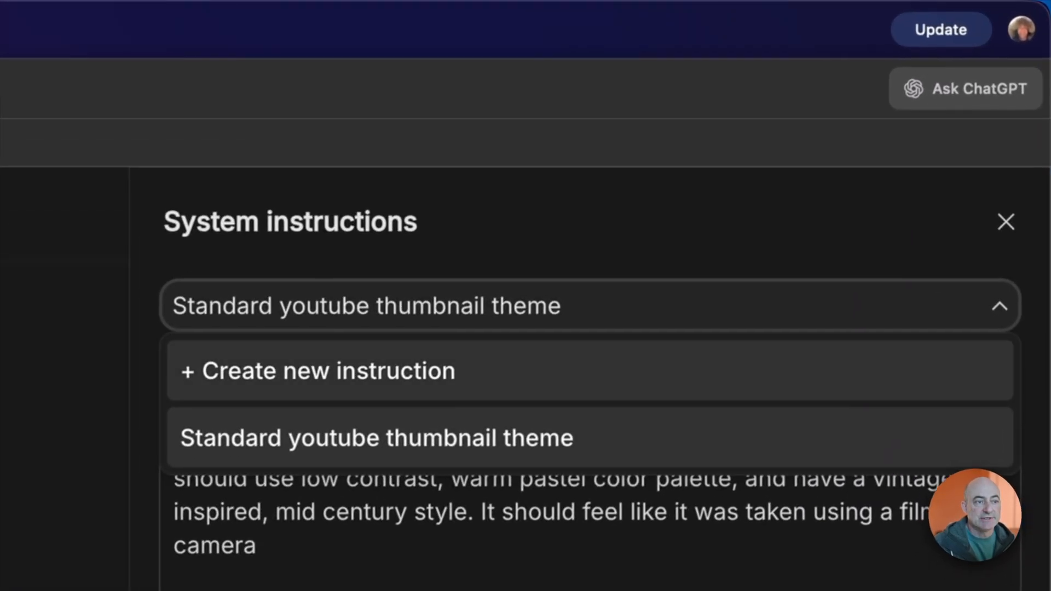
click(1007, 221)
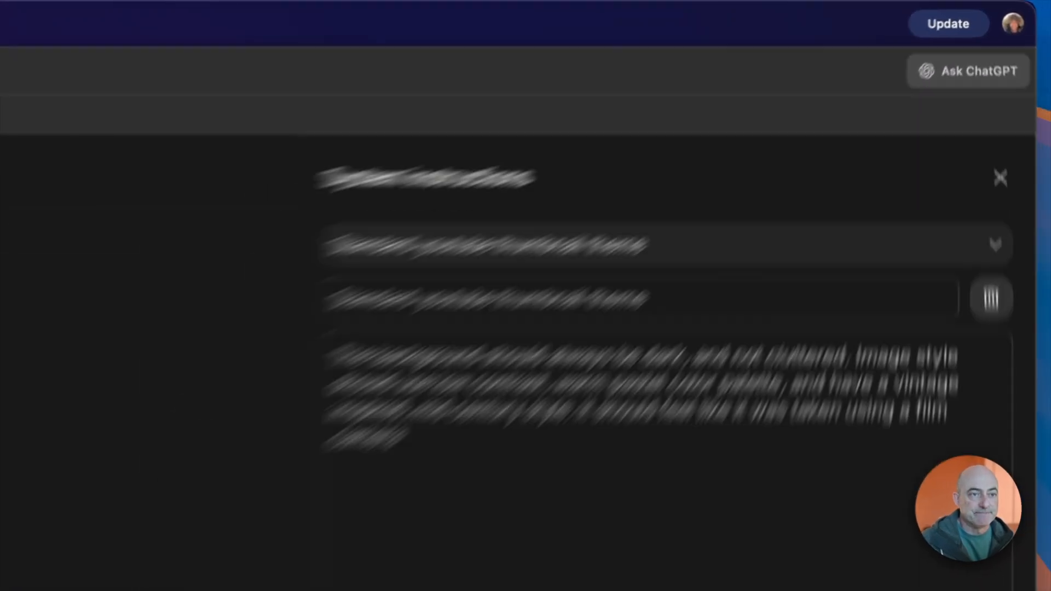
click(1006, 222)
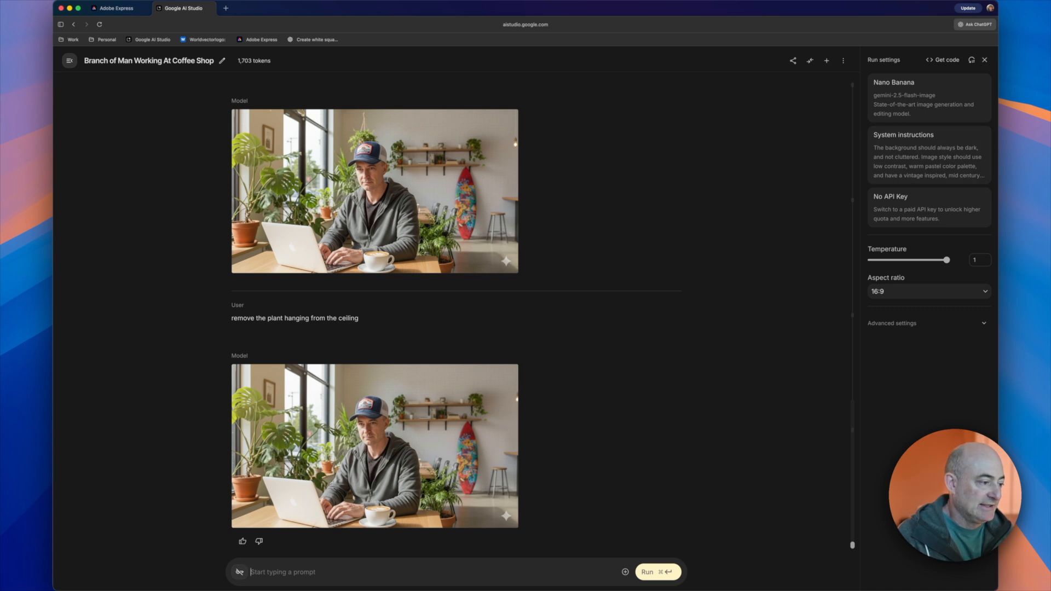
Submit the follow-up prompt "remove the surfboard" for the coffee shop image
text(remove)
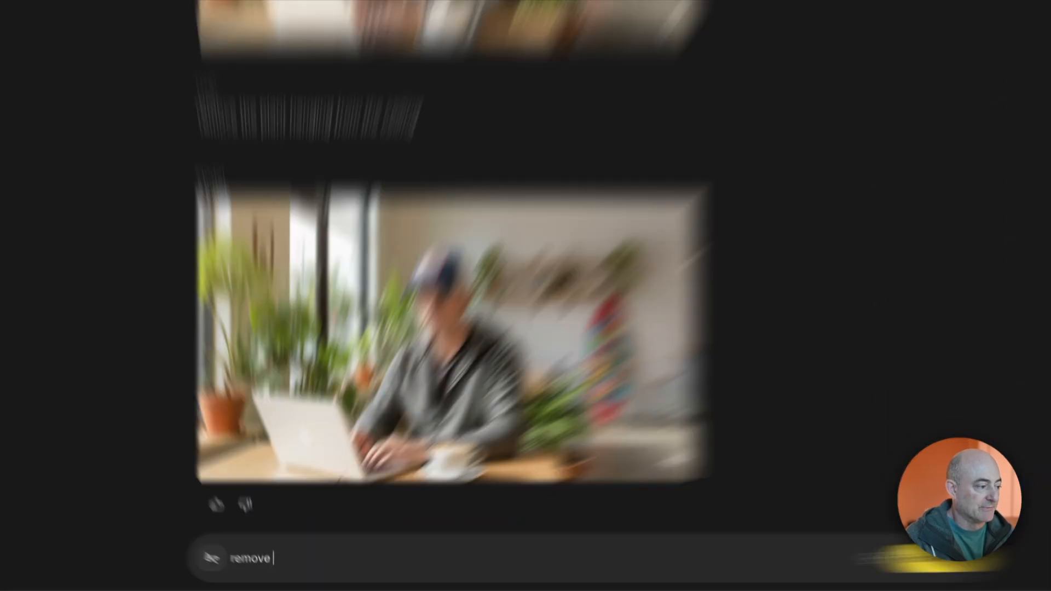
text( the )
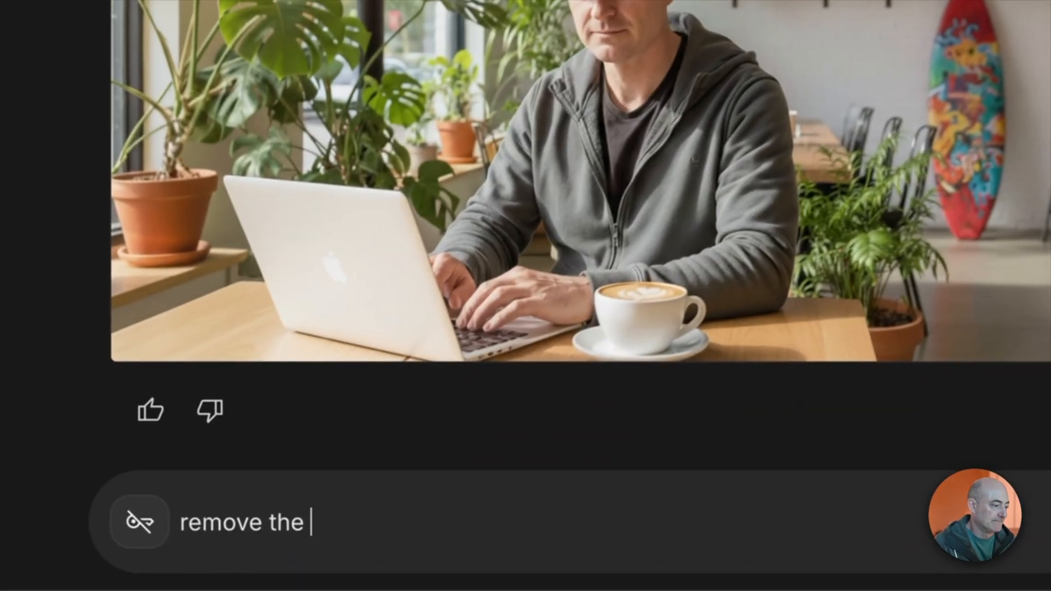
text(surfboa)
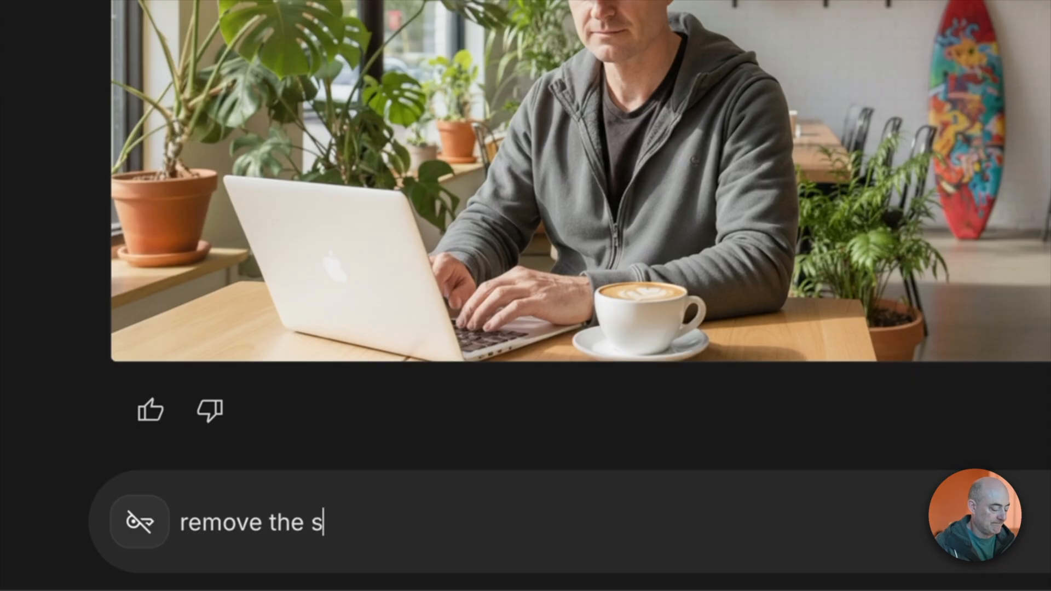
text(rd)
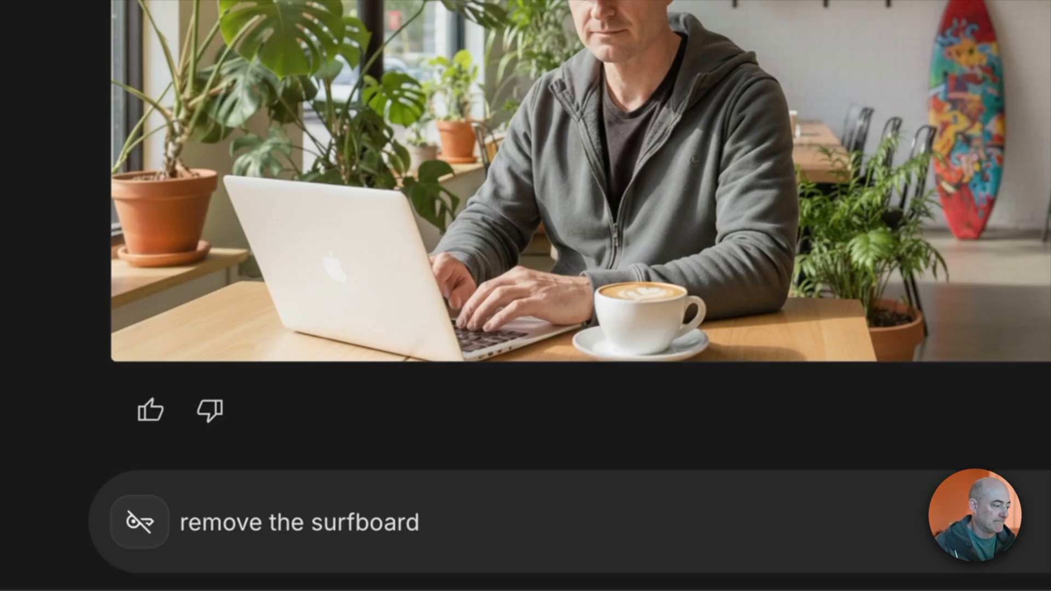
key(Return)
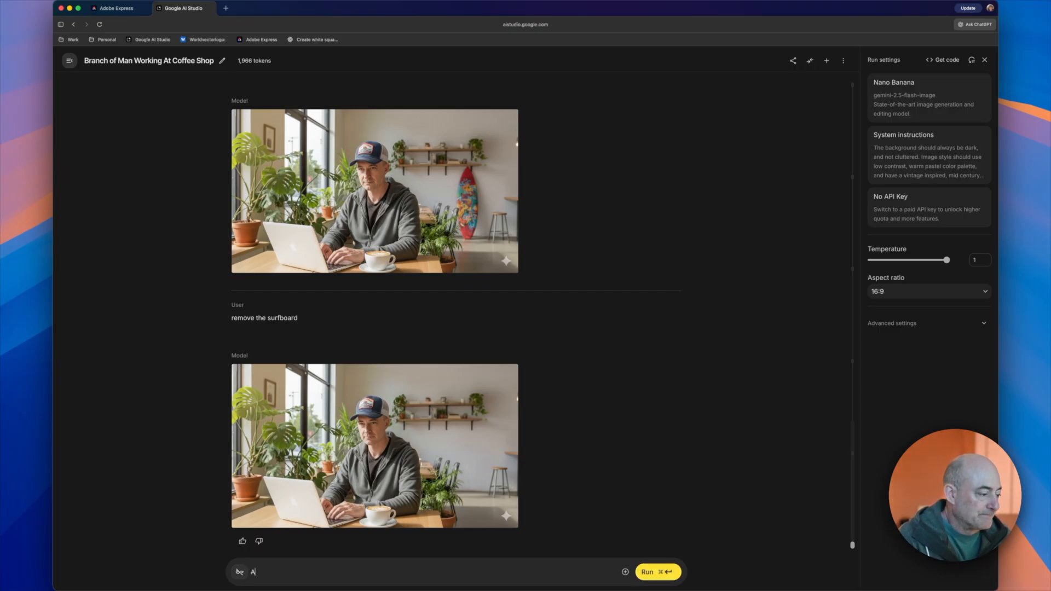
Prompt for large text saying "Mind Blown" in a white colored, modern font positioned to the right of the person
text(Add a  large text that says "Mind Blown" using white colored, modern font. Position it to the right of the)
text( person)
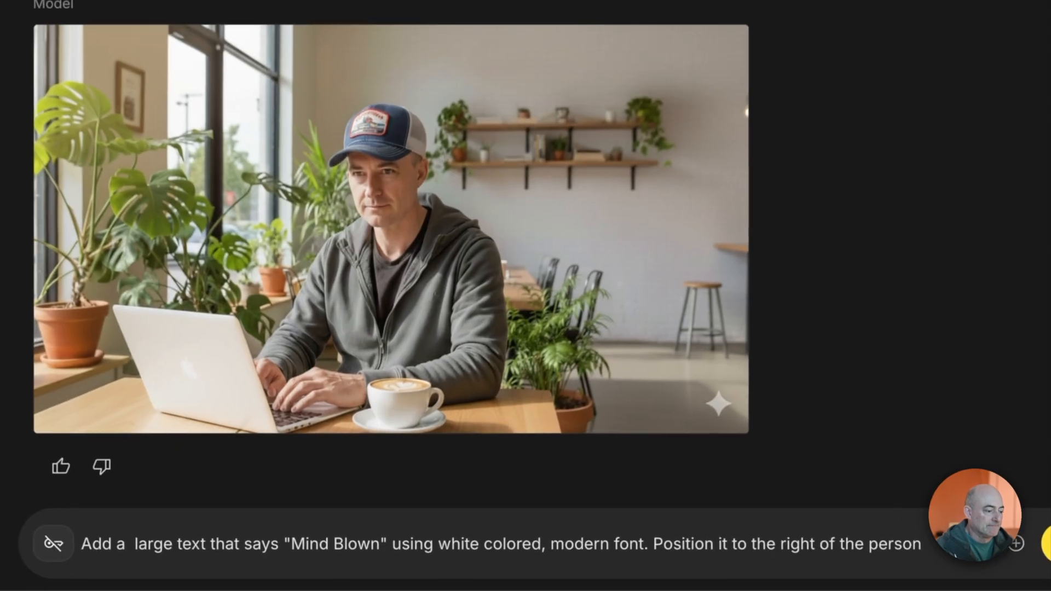
key(super+Return)
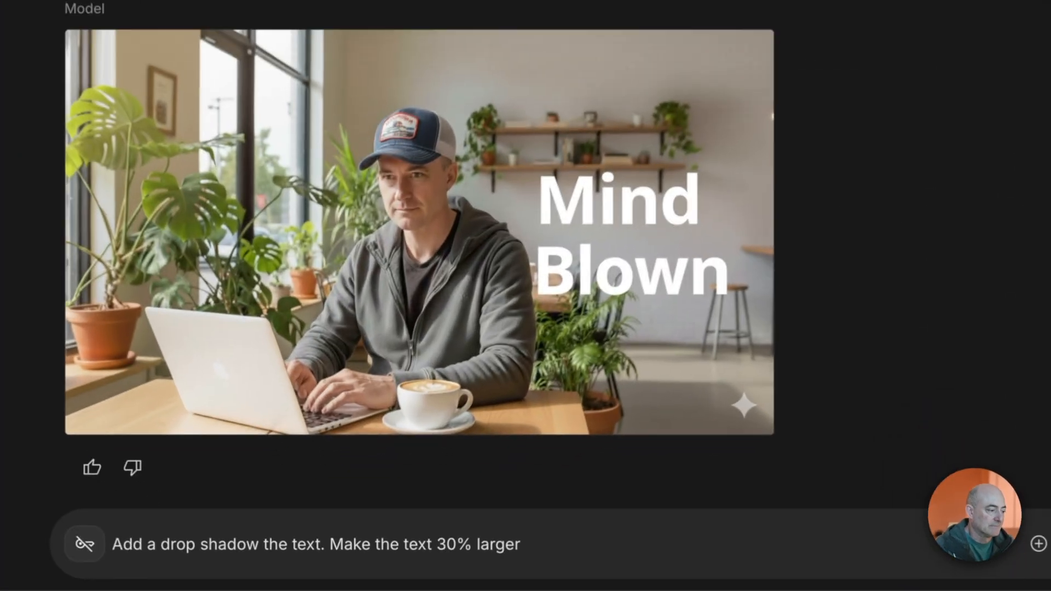
Prompt for a drop shadow and 30% larger text, and for the text centered on a single line at the bottom of the image
key(super+Return)
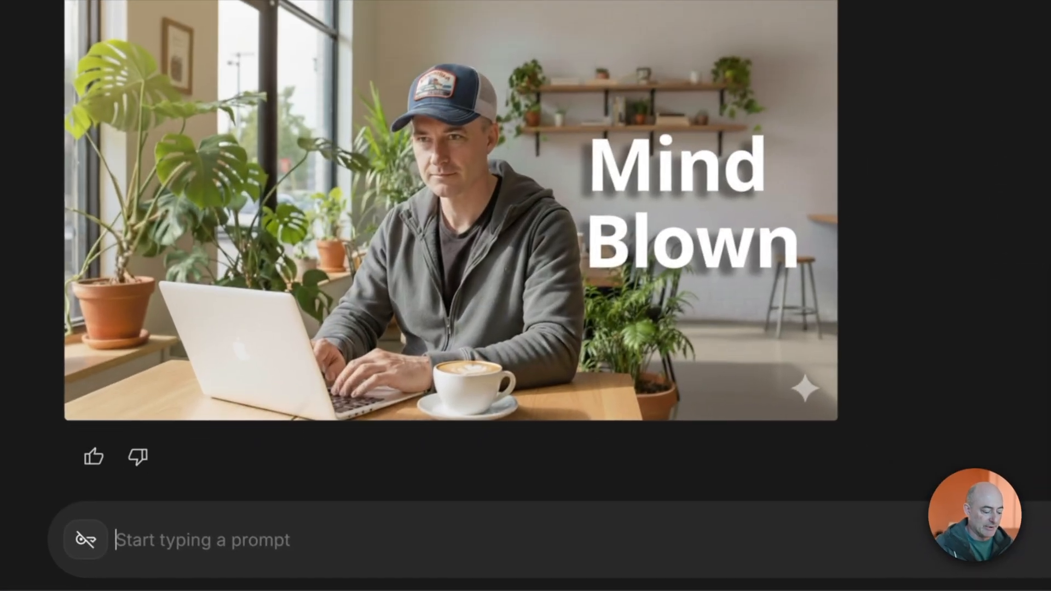
text(Move the text to the bottom of the image and put it all on a single line. Center the text to the image)
key(super+Return)
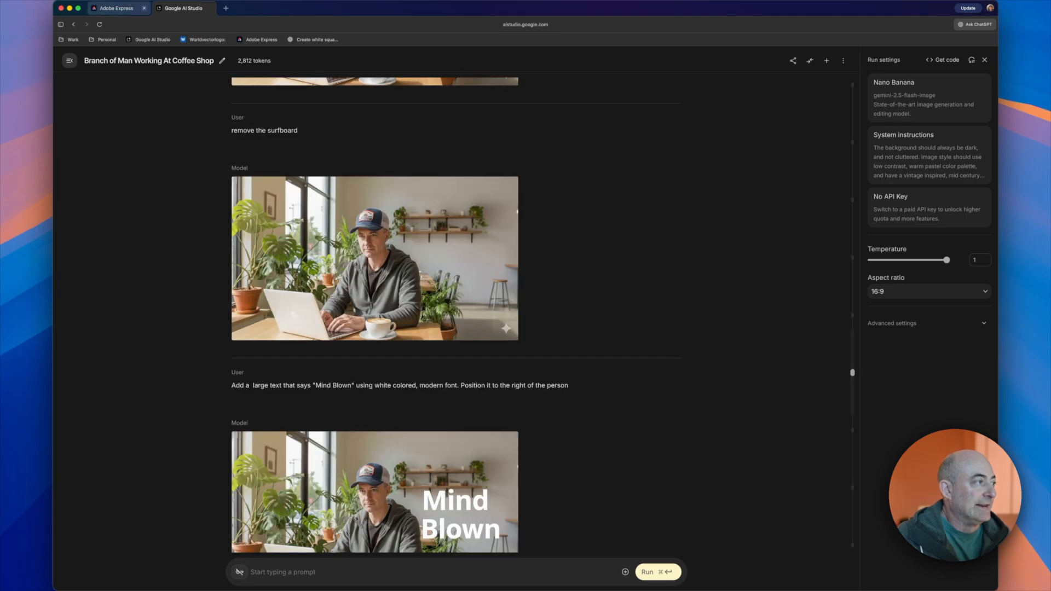
Switch to Adobe Express, start a new YouTube thumbnail and upload the text-free coffee shop image onto the page
click(118, 8)
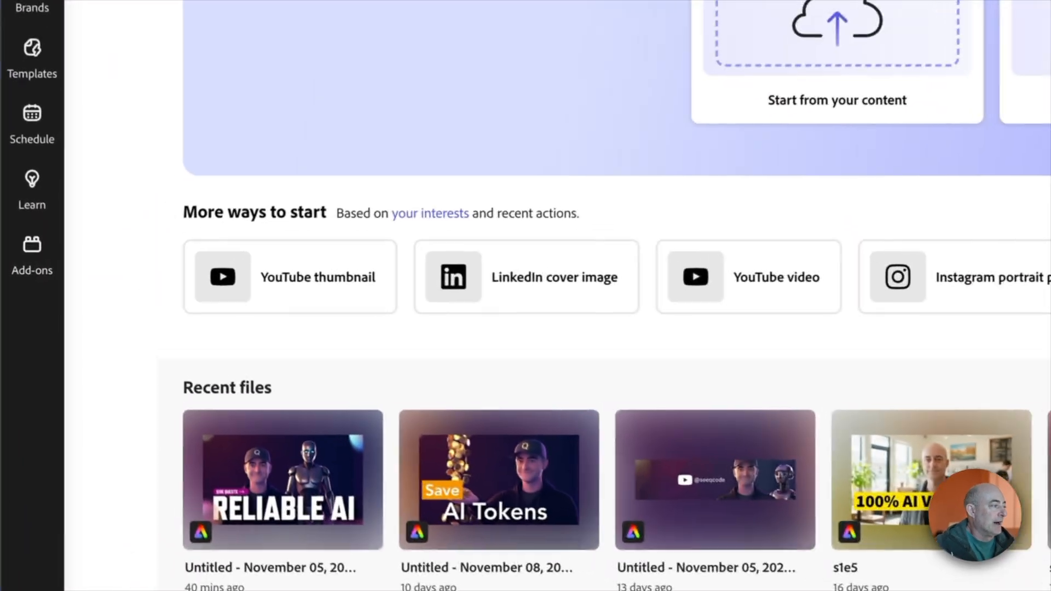
click(290, 277)
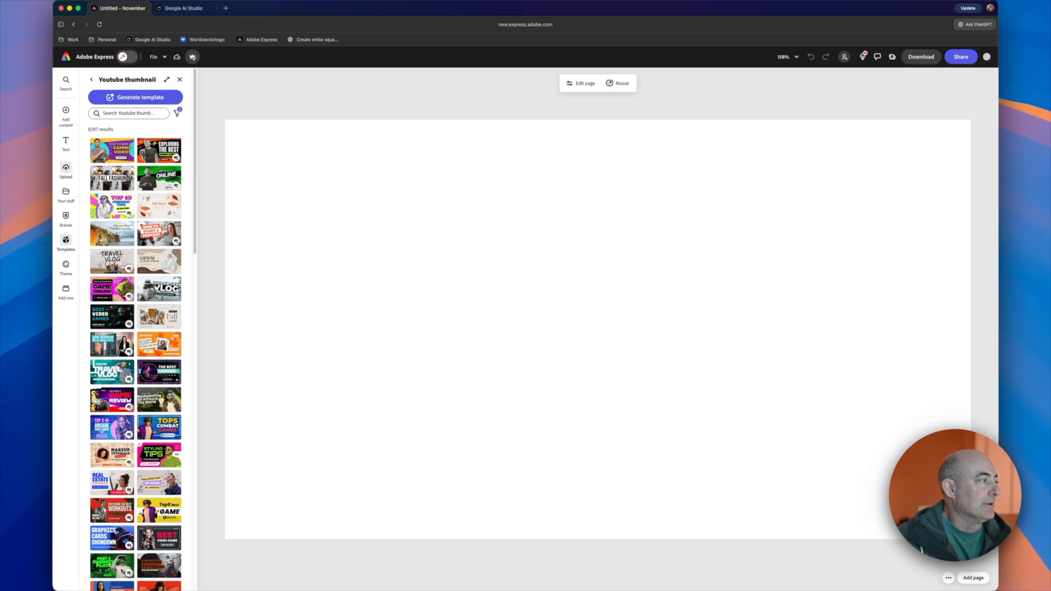
click(65, 167)
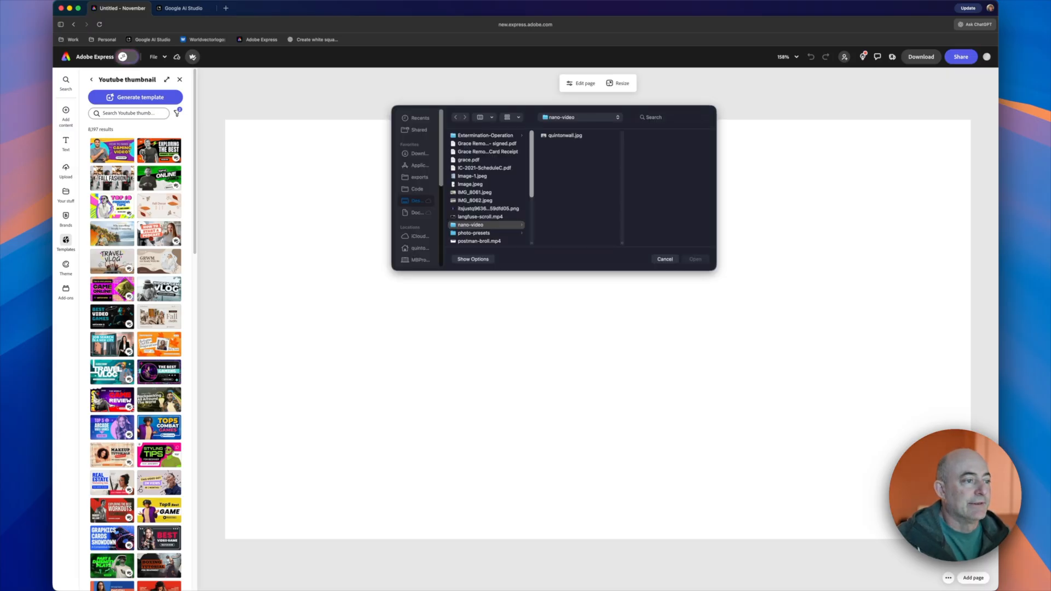
double_click(565, 135)
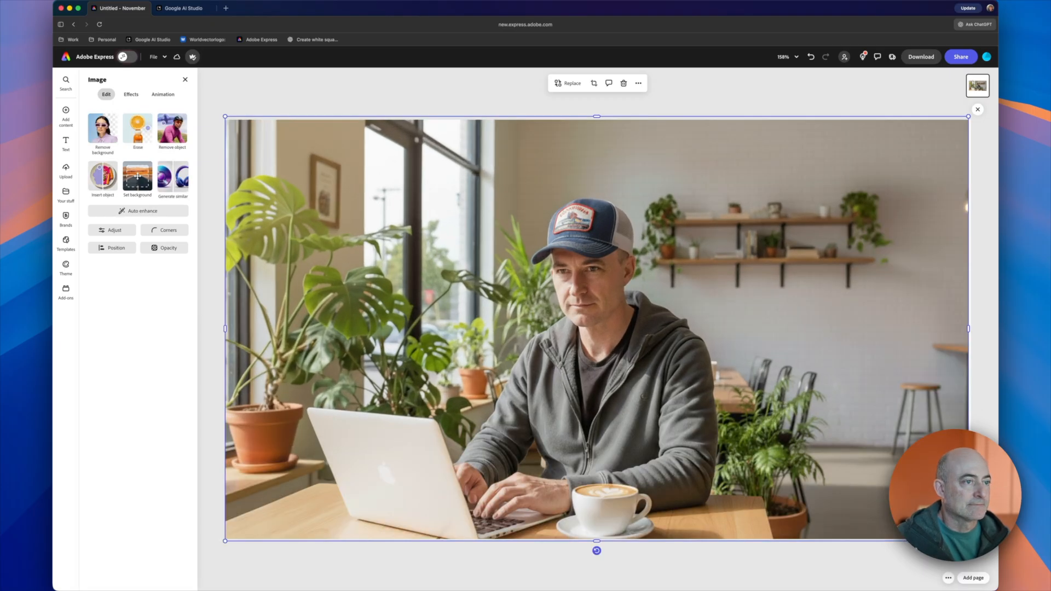
key(Escape)
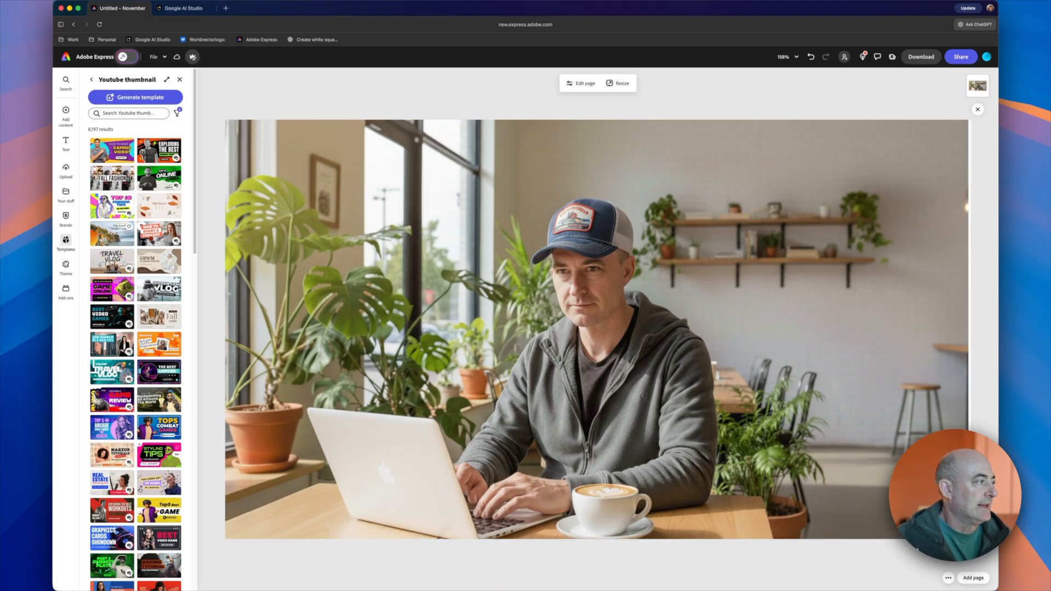
Add a title text reading "Mind Blown" over the image
click(66, 143)
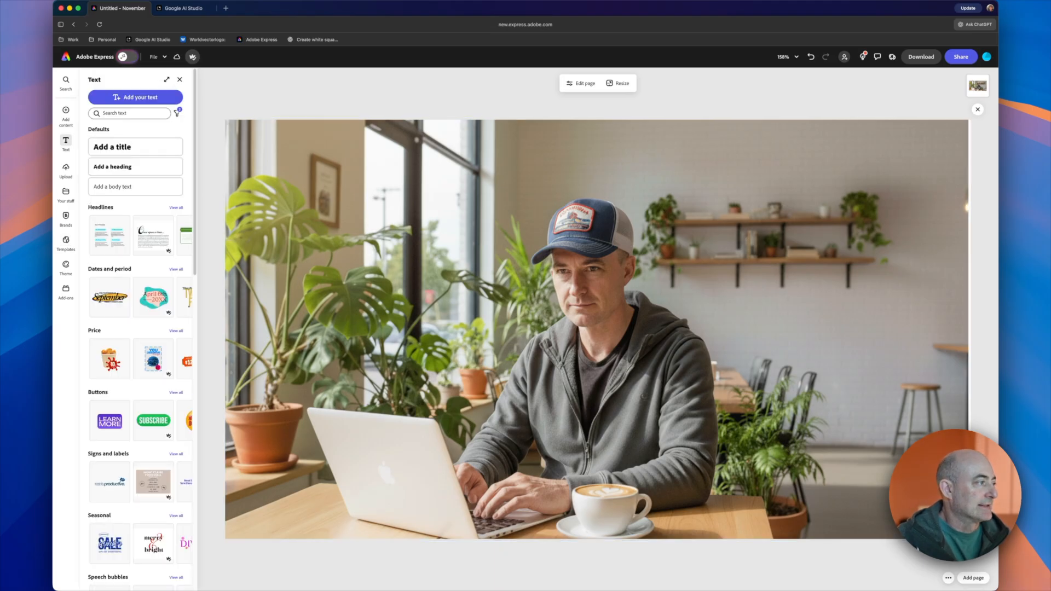
click(112, 147)
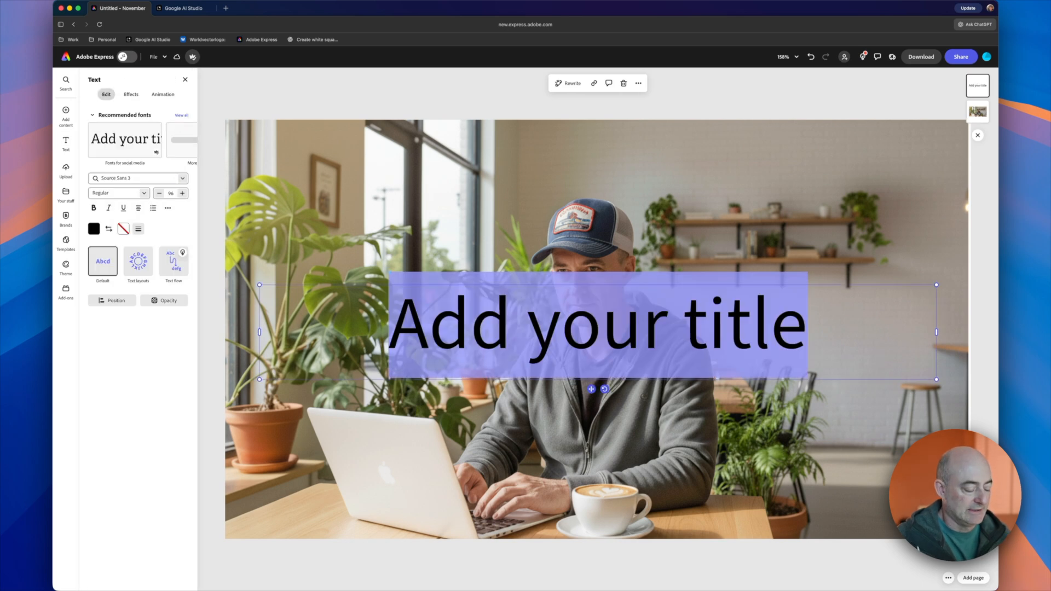
text(MOnd)
key(BackSpace)
key(BackSpace)
key(BackSpace)
text(ind Blow)
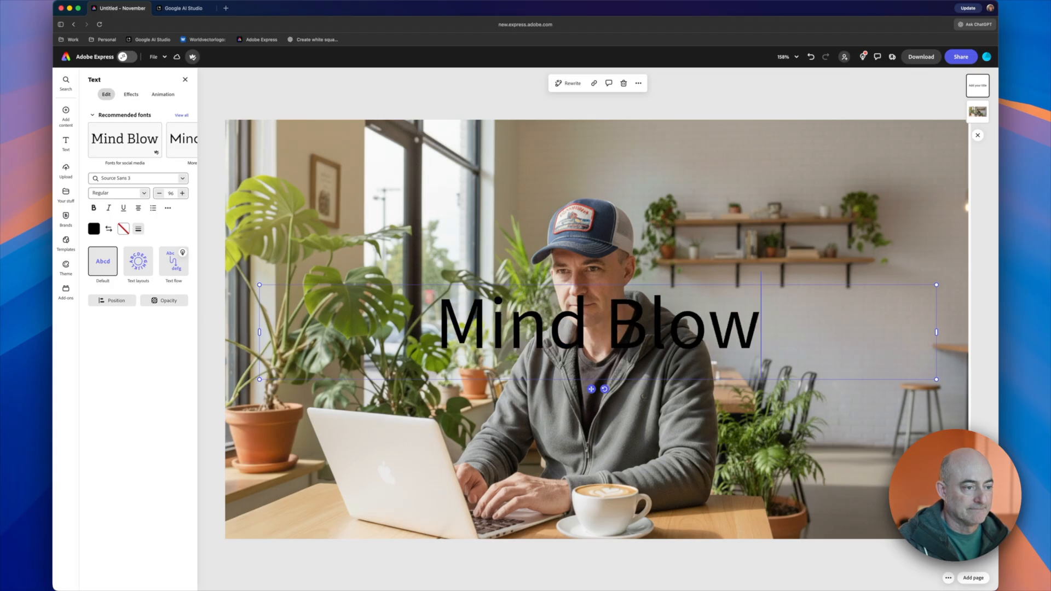
text(n)
Change the color of the whole "Mind Blown" title to white
key(super+a)
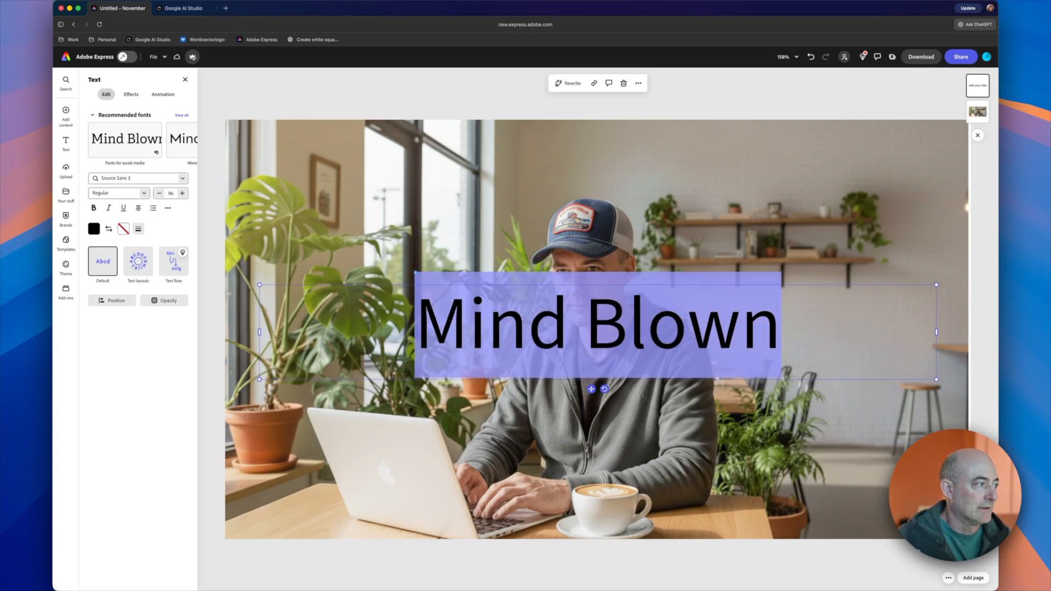
click(93, 229)
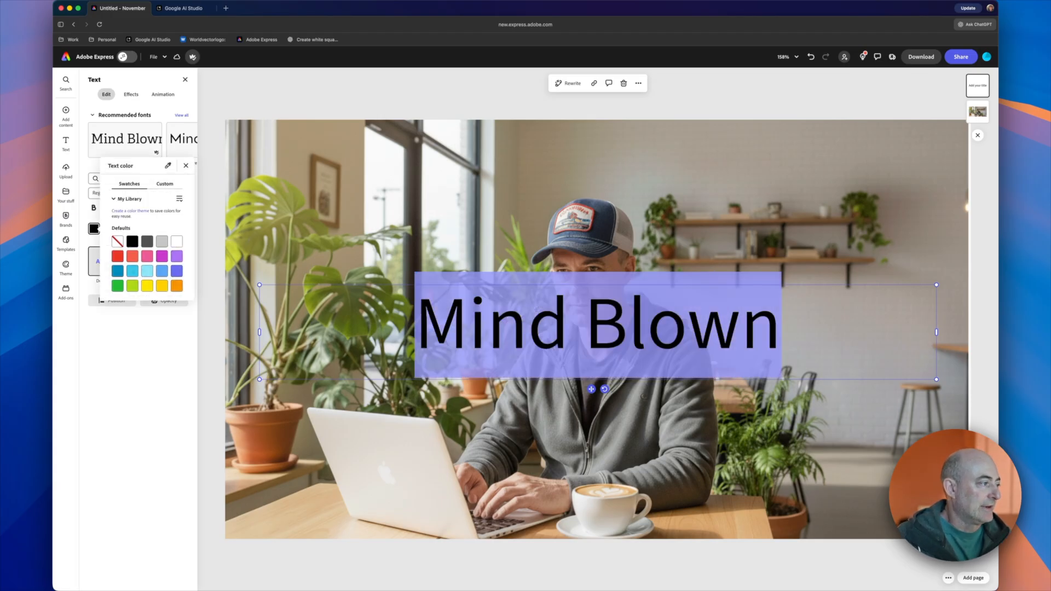
click(177, 241)
click(186, 166)
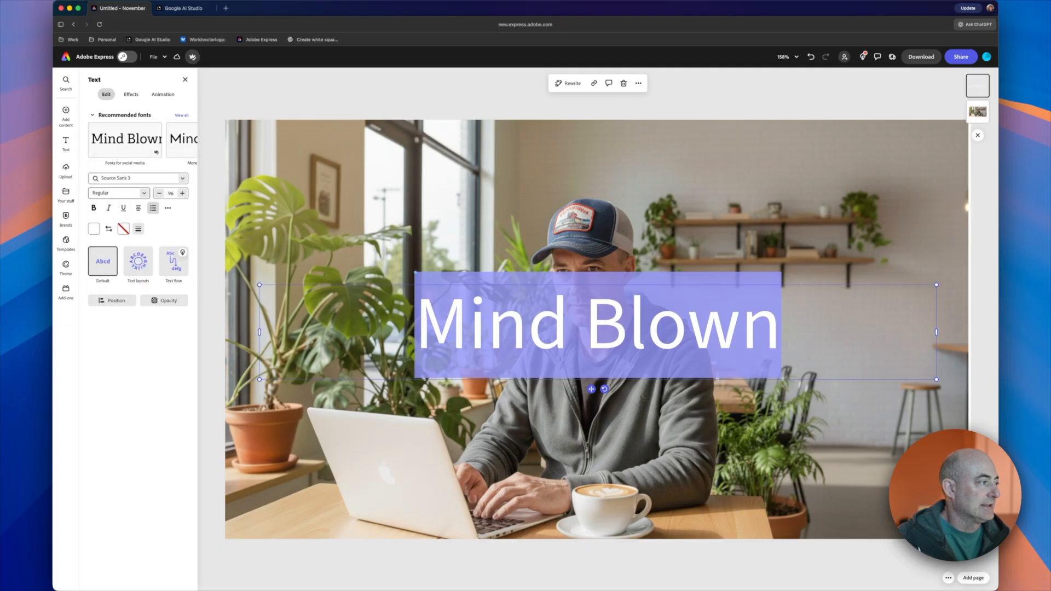
Set the title's font style to Bold and its font size to 140
click(144, 193)
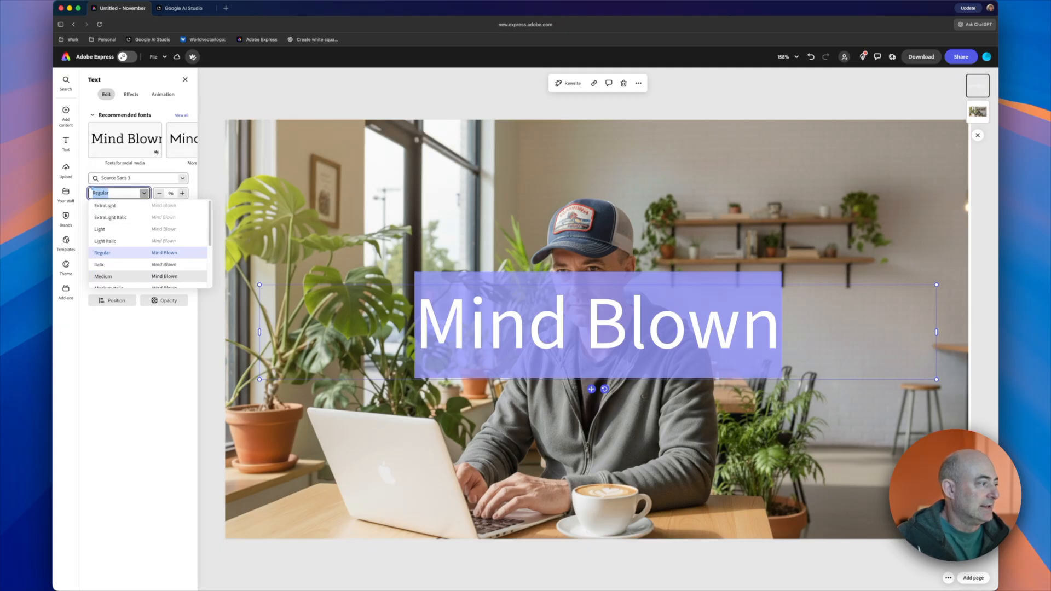
scroll(121, 268, down, 3)
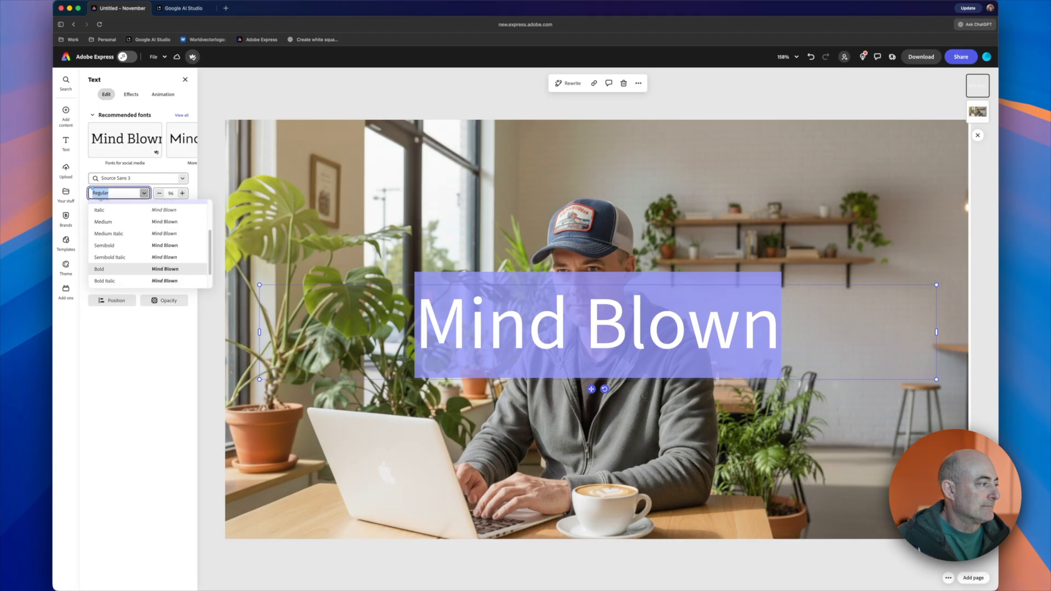
scroll(148, 247, down, 1)
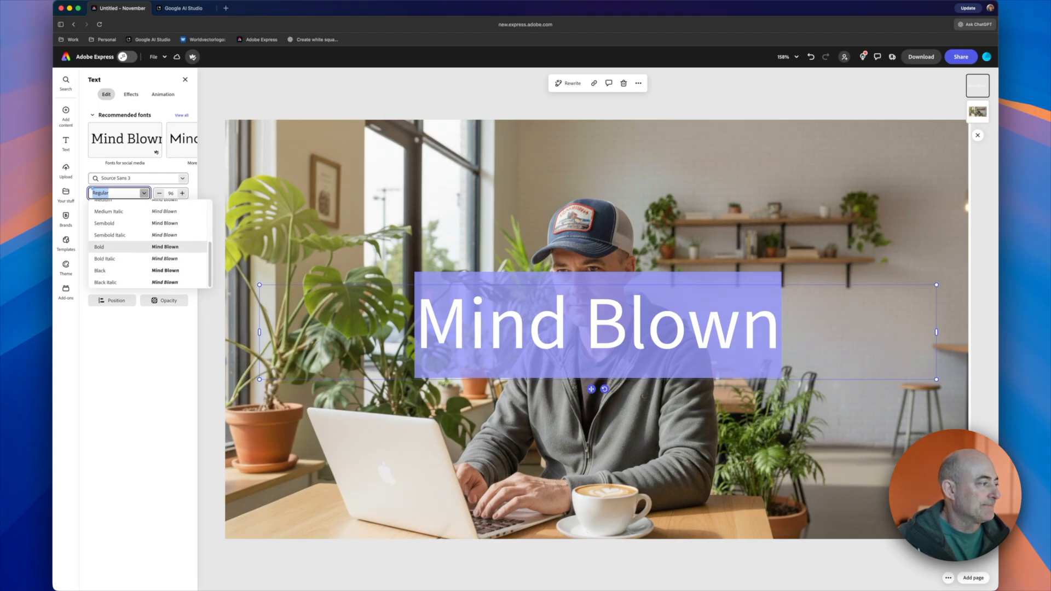
click(121, 247)
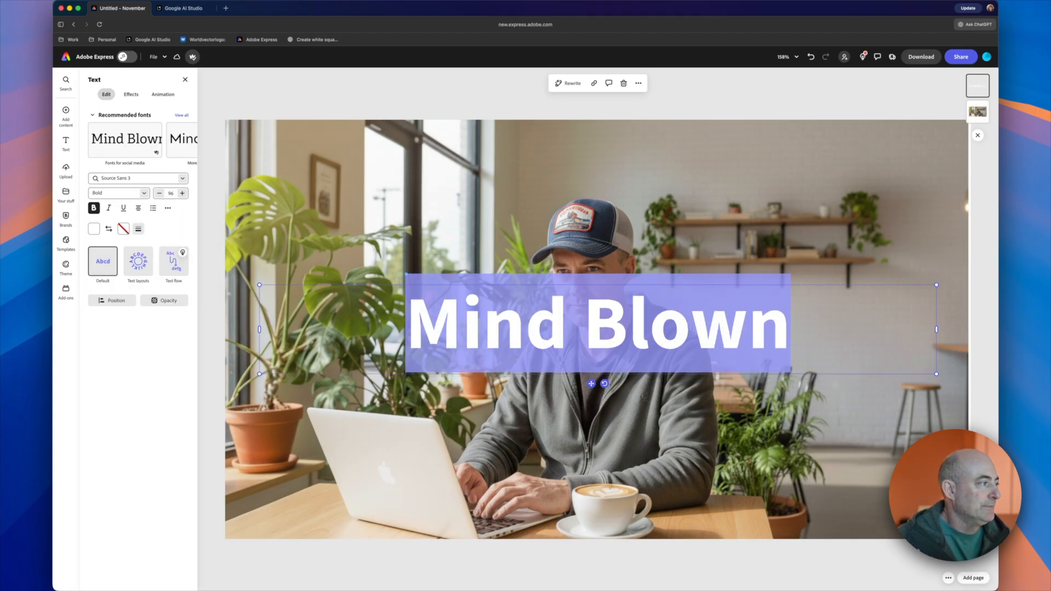
click(170, 193)
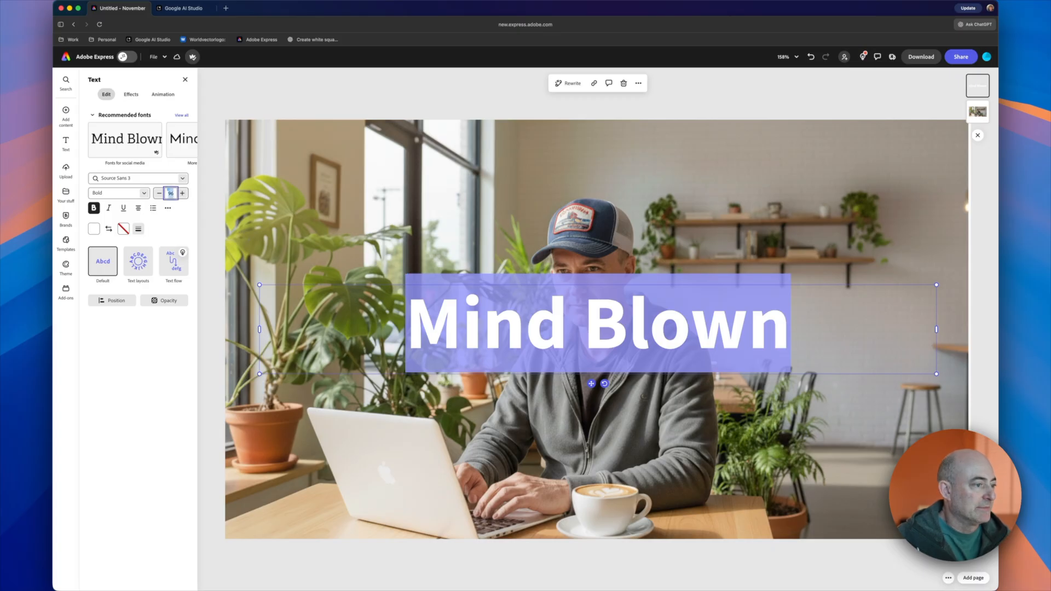
text(140)
key(Return)
Apply the Classic shadow effect to the title text
click(131, 94)
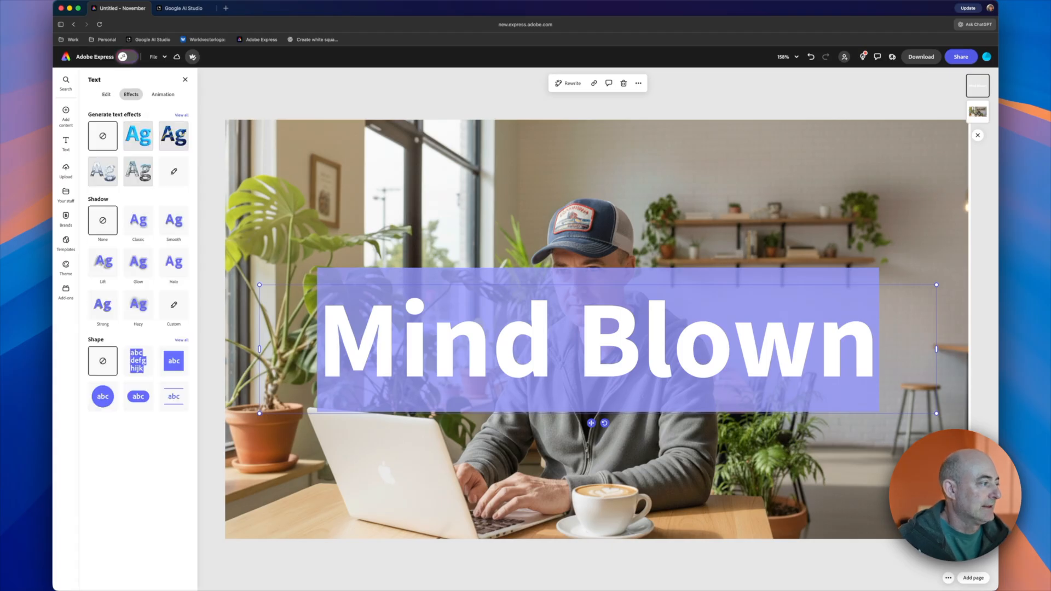
click(138, 220)
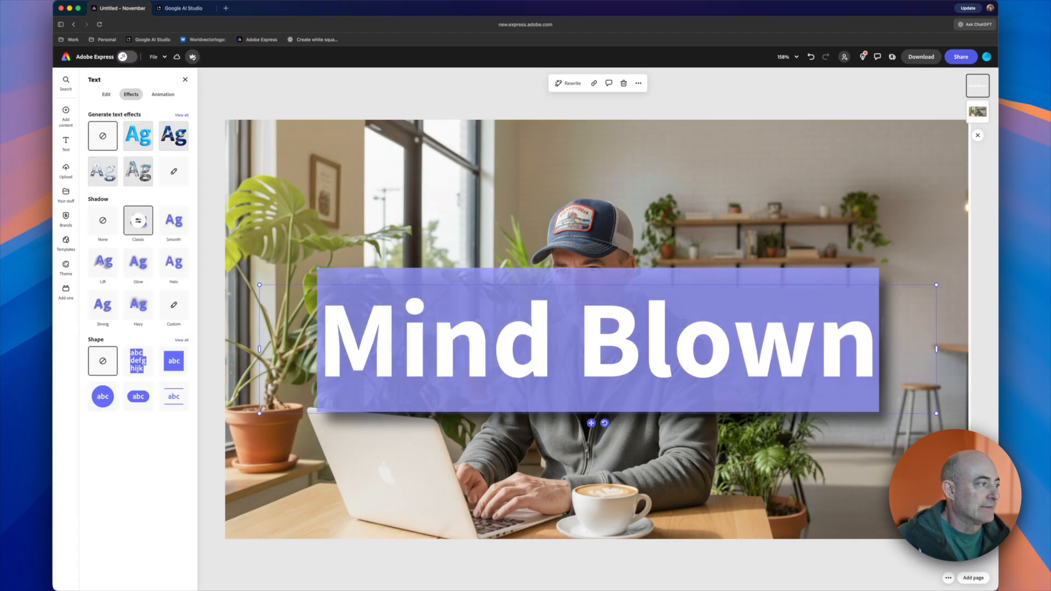
click(596, 246)
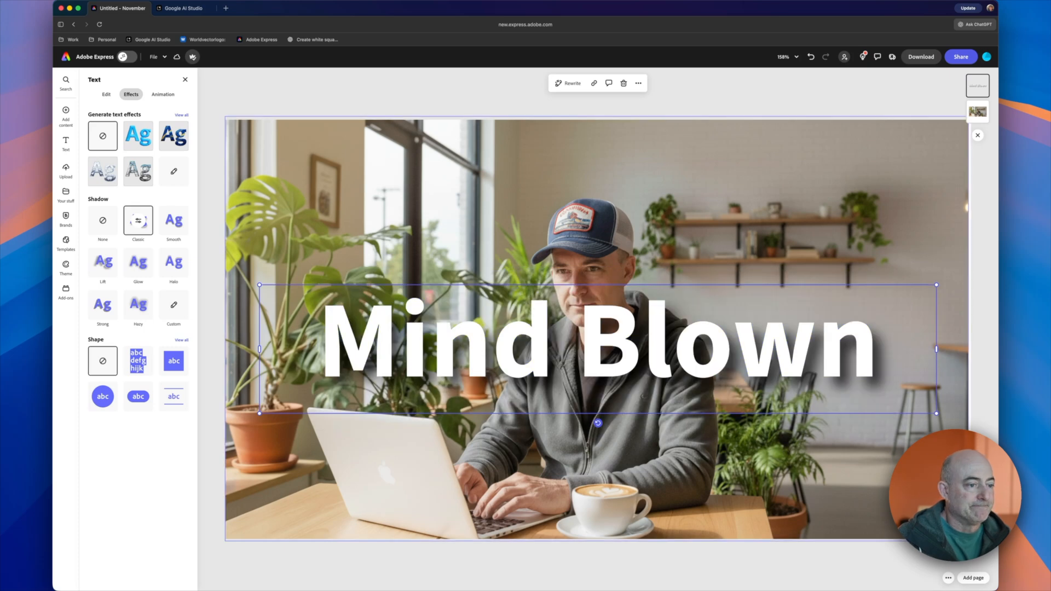
click(596, 247)
Move the title to the lower edge of the image, enlarge it slightly and center it horizontally
click(596, 349)
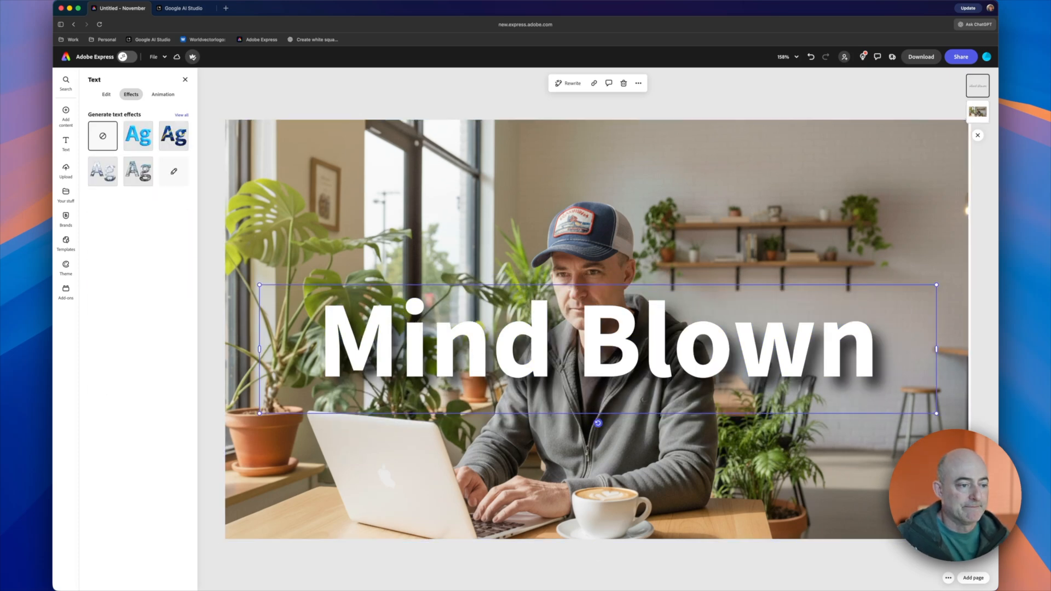
drag(597, 349, 592, 494)
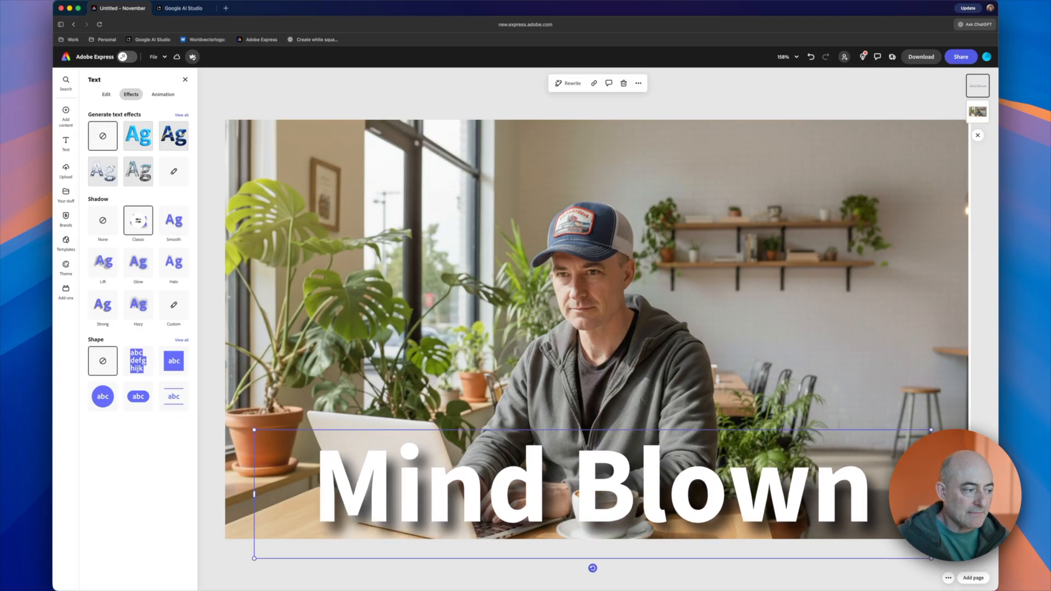
drag(254, 430, 213, 422)
drag(573, 479, 598, 472)
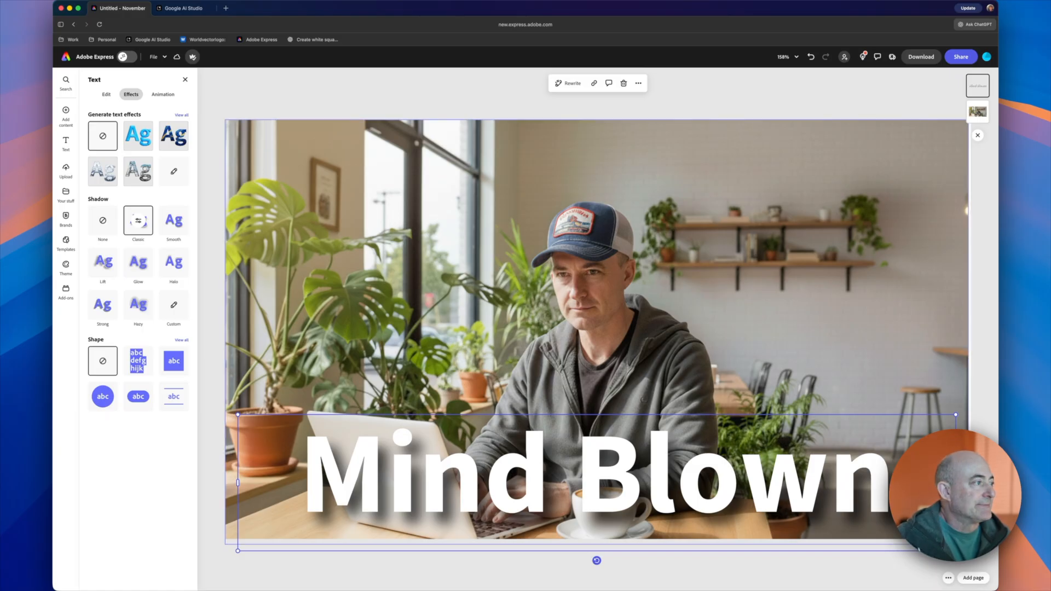
Duplicate the coffee shop image, remove the copy's background and align the cutout over the man in the original
drag(597, 273, 599, 274)
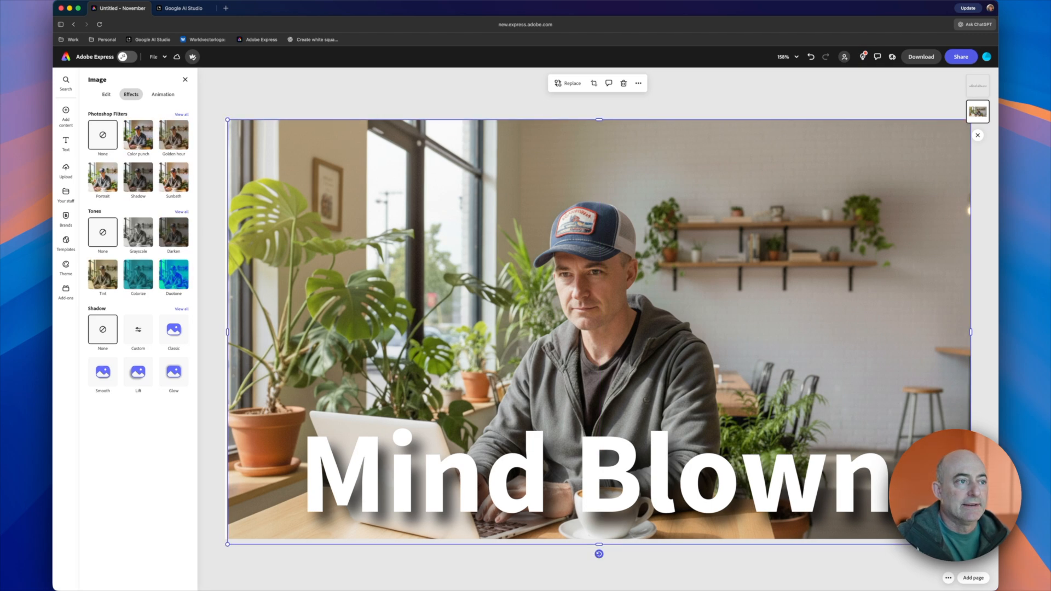
click(639, 83)
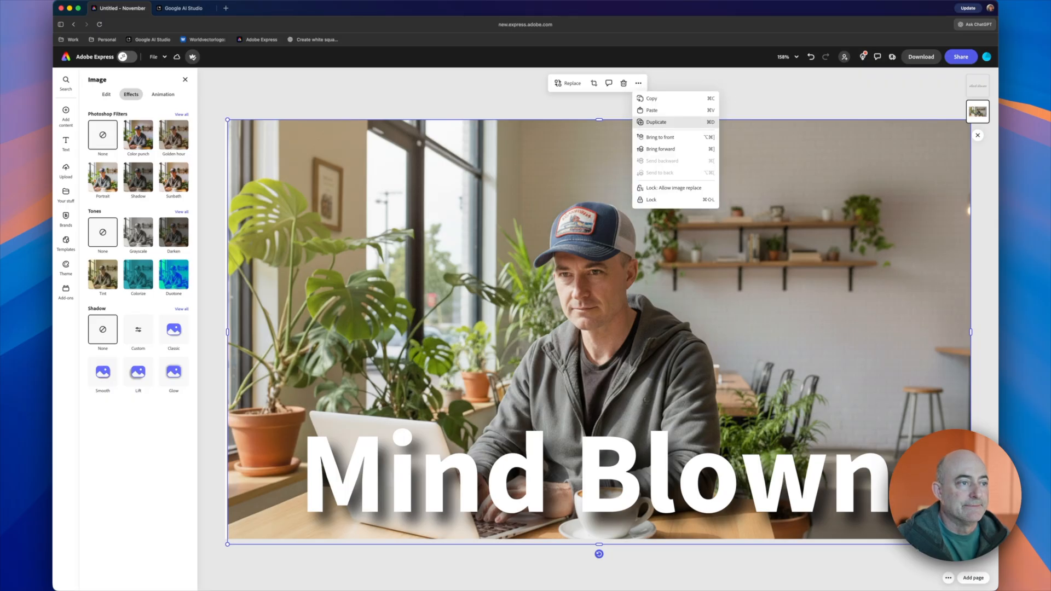
click(654, 122)
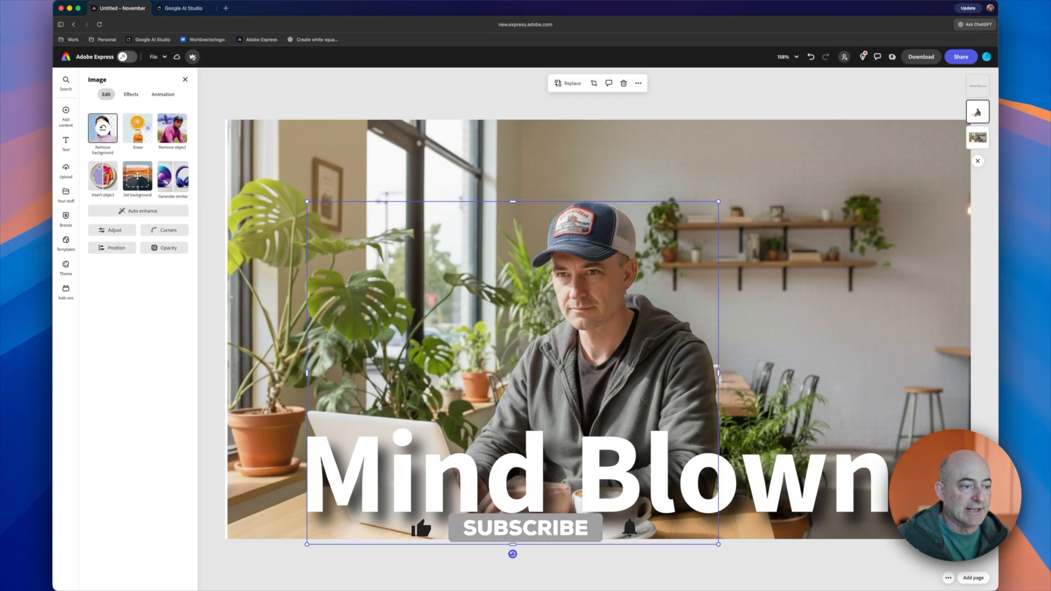
mouse_move(602, 356)
mouse_down()
mouse_move(768, 293)
mouse_move(667, 273)
mouse_move(635, 310)
mouse_move(747, 326)
mouse_move(707, 295)
mouse_move(672, 323)
mouse_move(623, 331)
mouse_move(594, 350)
mouse_move(598, 361)
mouse_up()
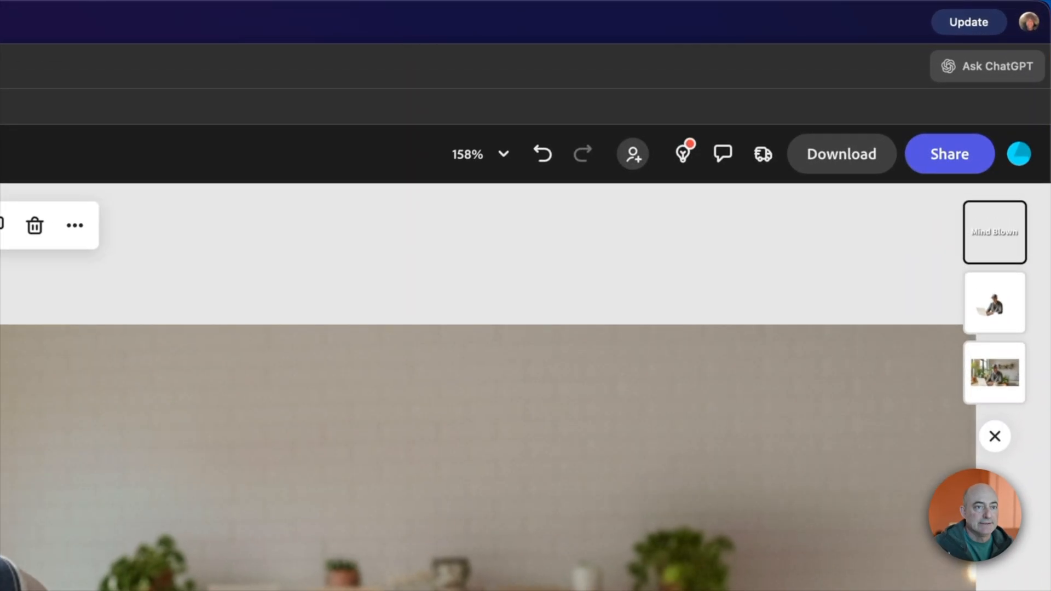
Move the title layer beneath the man's cutout and place the text across the upper wall behind his cap
drag(995, 232, 1000, 305)
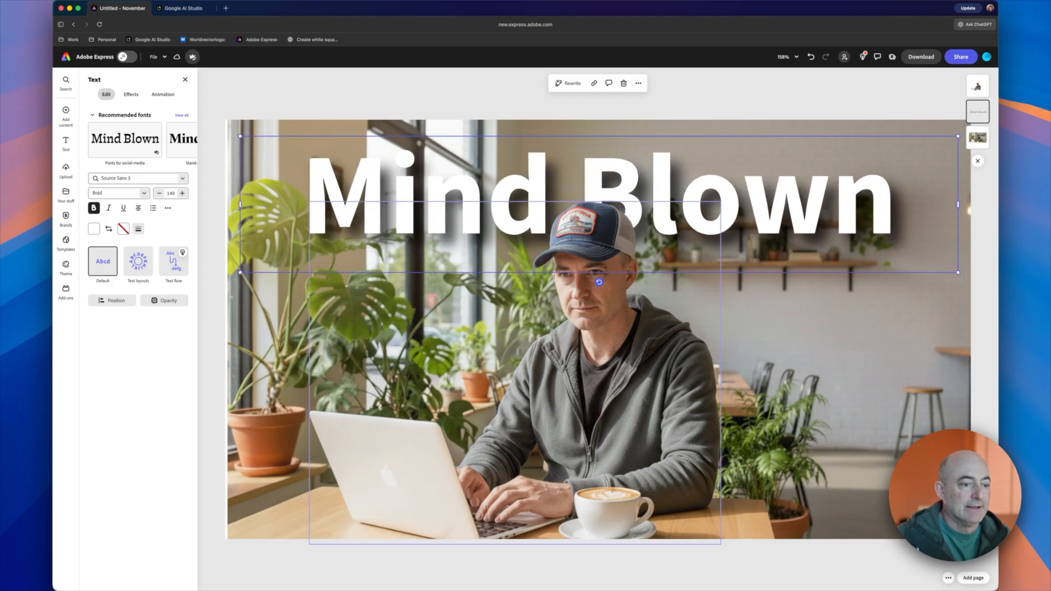
key(Escape)
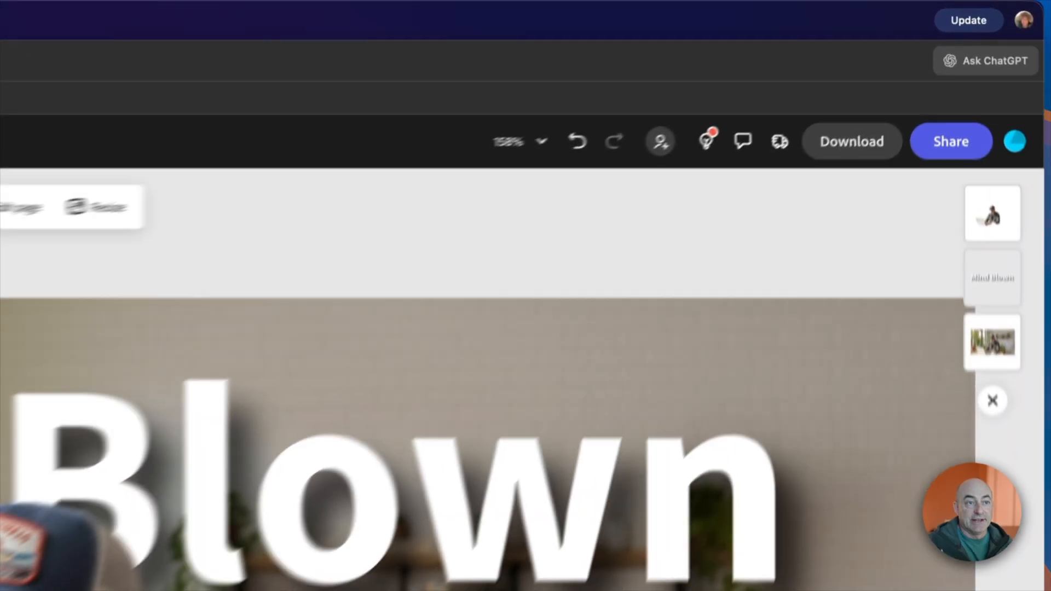
Open the download options for the thumbnail
click(921, 56)
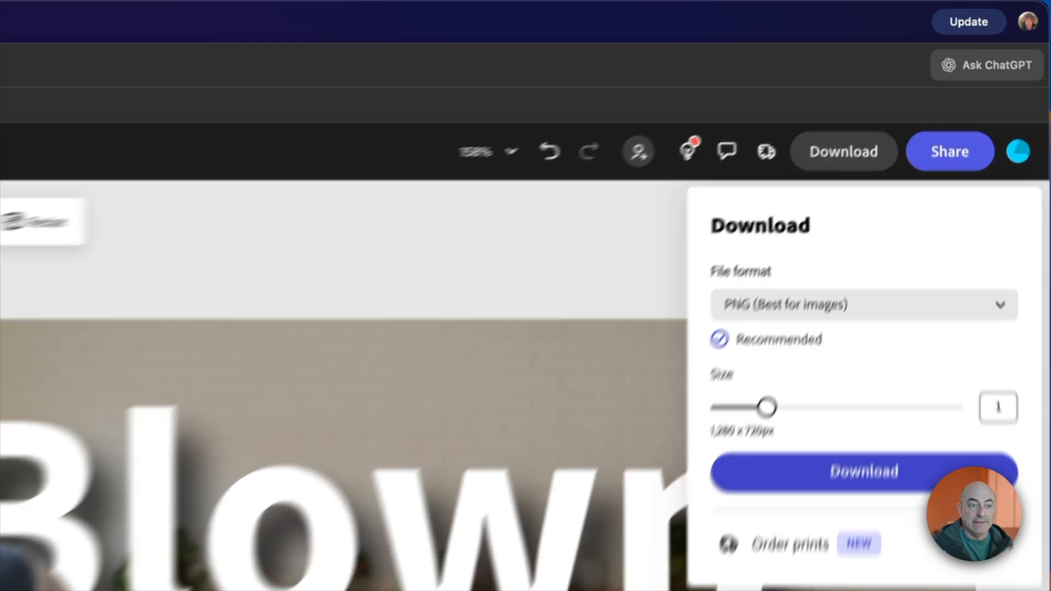